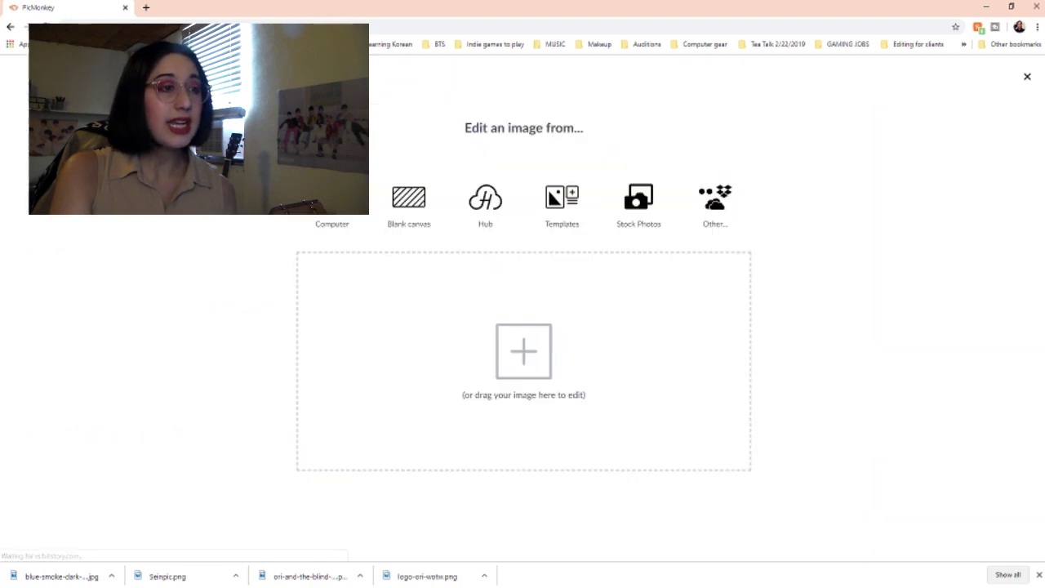
Step: Open blue-smoke-dark-background_5667-125.jpg from the computer as a new image and create it in the Unsorted folder
{"action": "left_click", "coordinate": [67, 203]}
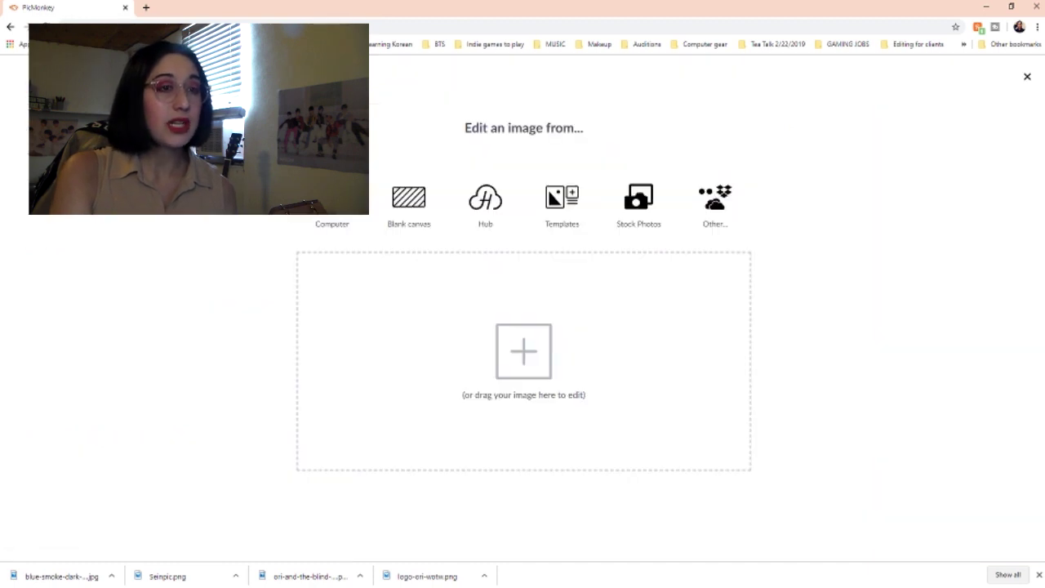
{"action": "left_click", "coordinate": [332, 200]}
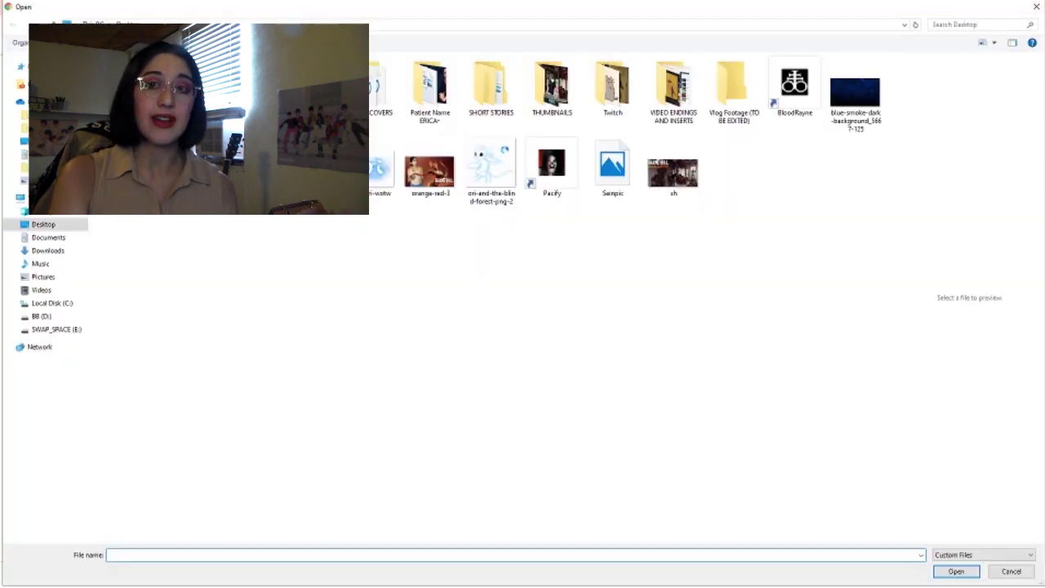
{"action": "left_click", "coordinate": [854, 94]}
{"action": "double_click", "coordinate": [854, 94]}
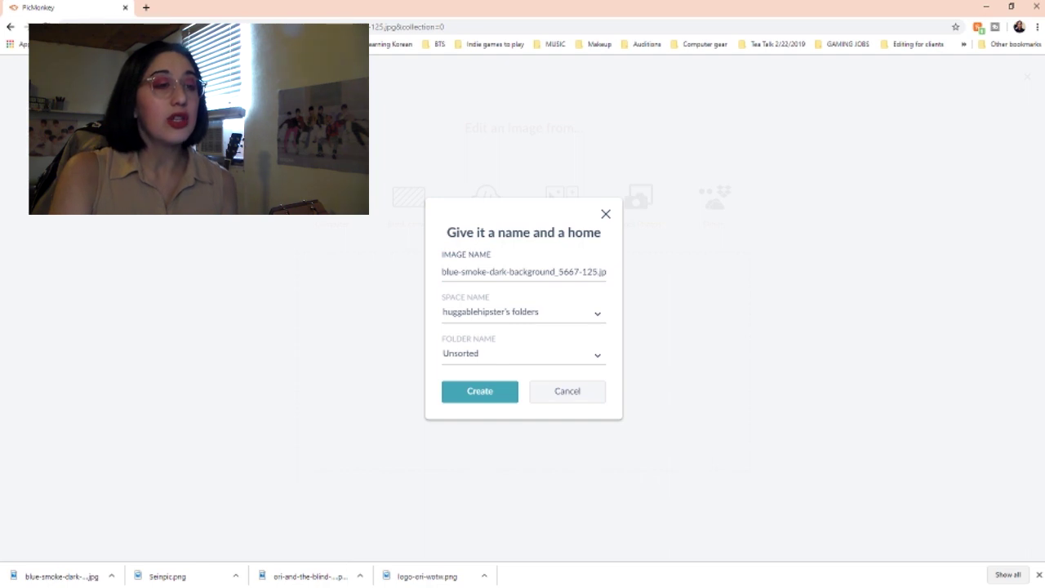
{"action": "left_click", "coordinate": [480, 392]}
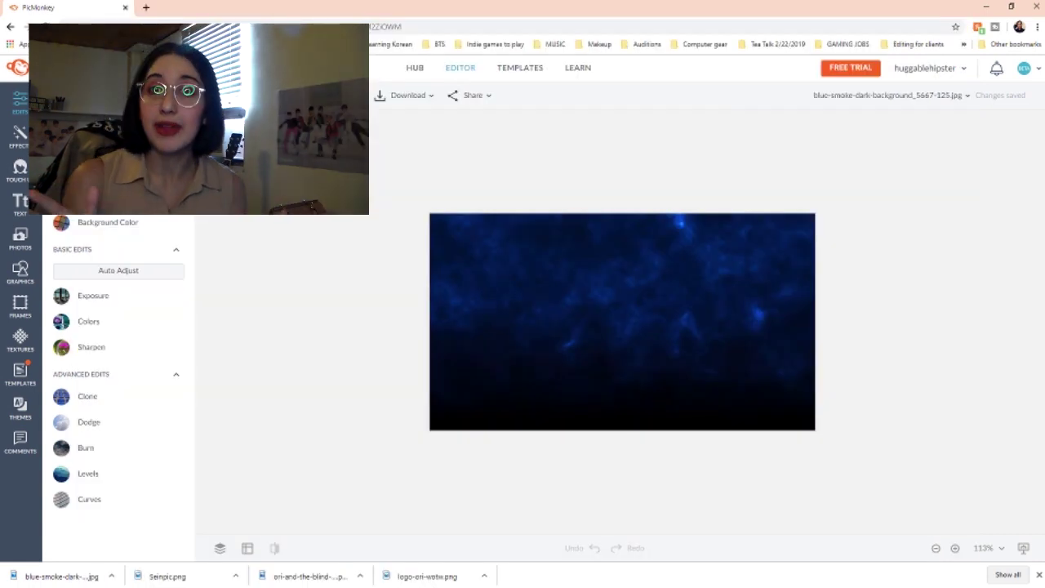
Step: Try placing the portrait photo from the computer as a graphic over the blue smoke background, and delete it again
{"action": "scroll", "coordinate": [622, 322], "scroll_direction": "up", "scroll_amount": 2}
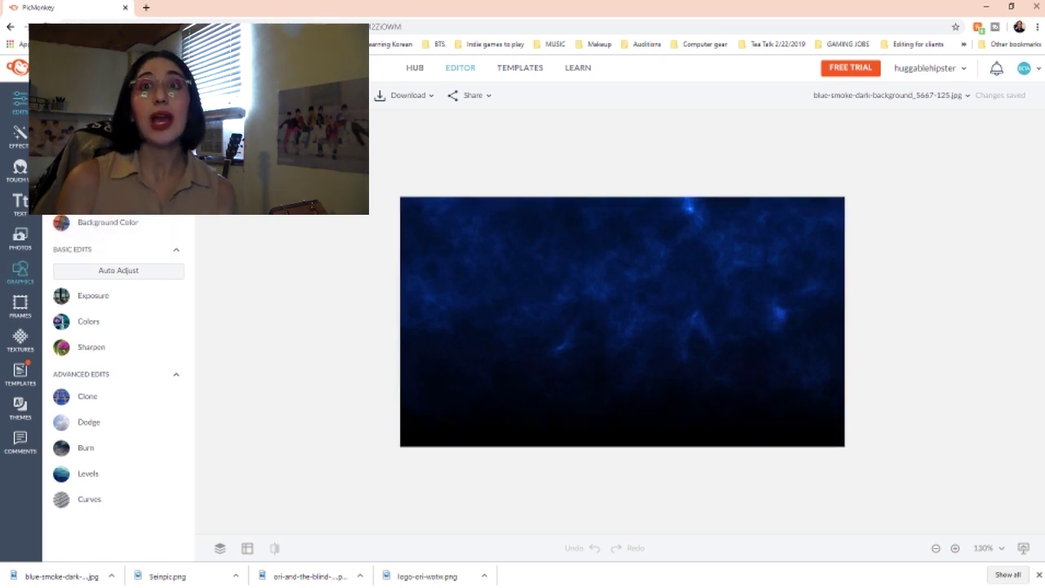
{"action": "left_click", "coordinate": [20, 272]}
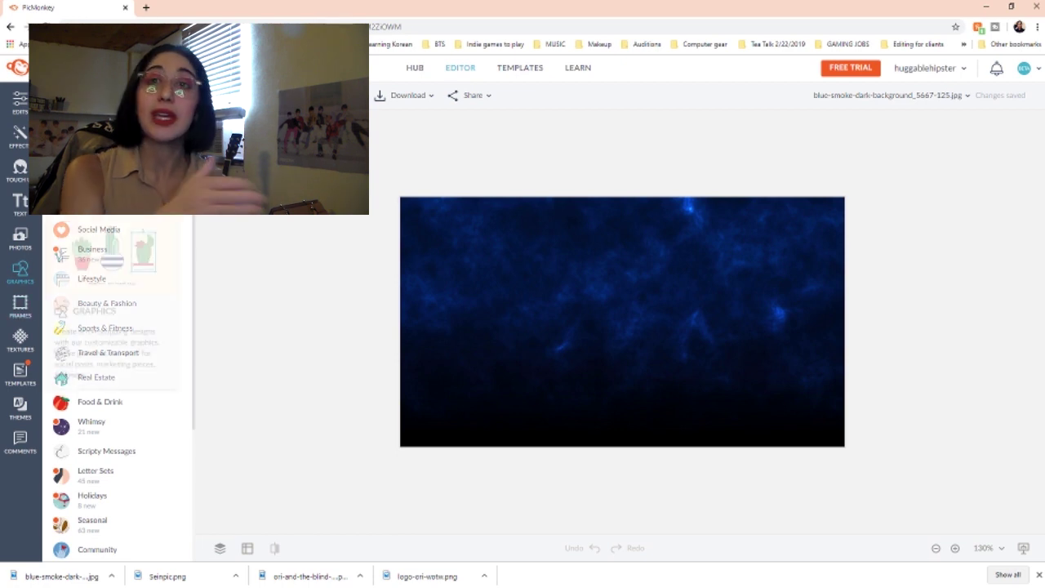
{"action": "left_click", "coordinate": [119, 155]}
{"action": "left_click", "coordinate": [104, 174]}
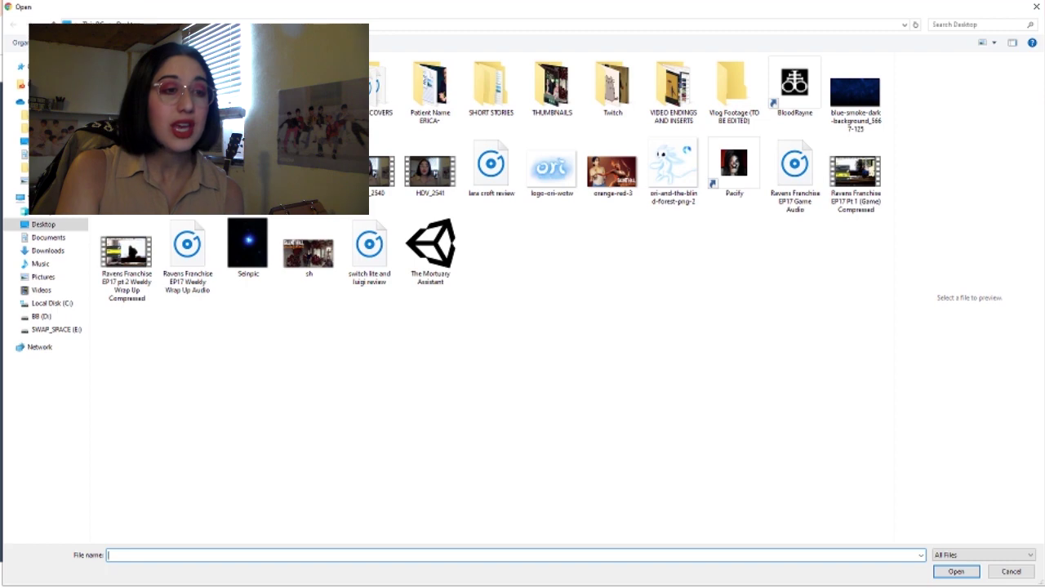
{"action": "double_click", "coordinate": [127, 170]}
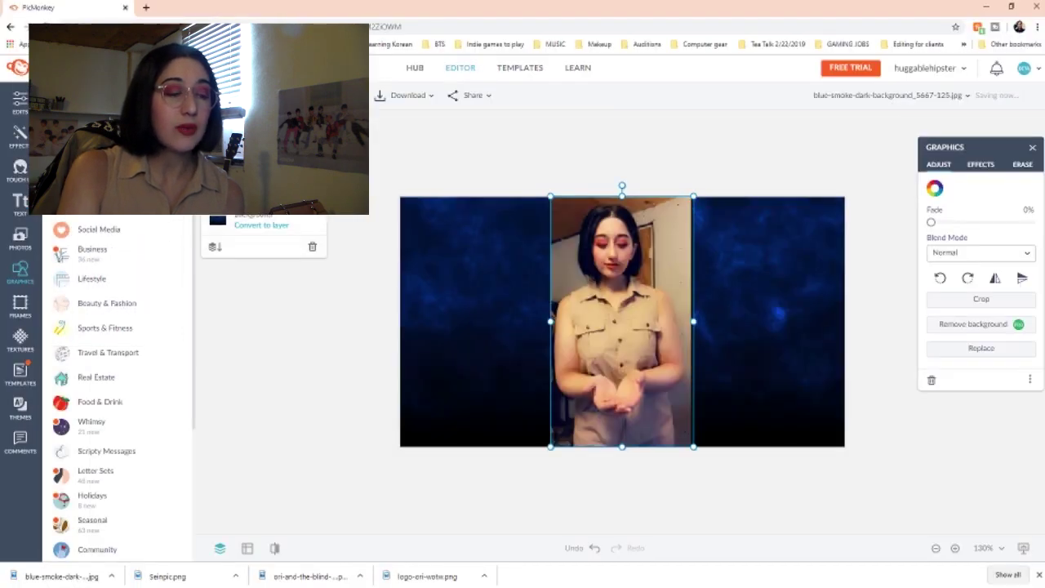
{"action": "scroll", "coordinate": [622, 322], "scroll_direction": "down", "scroll_amount": 4}
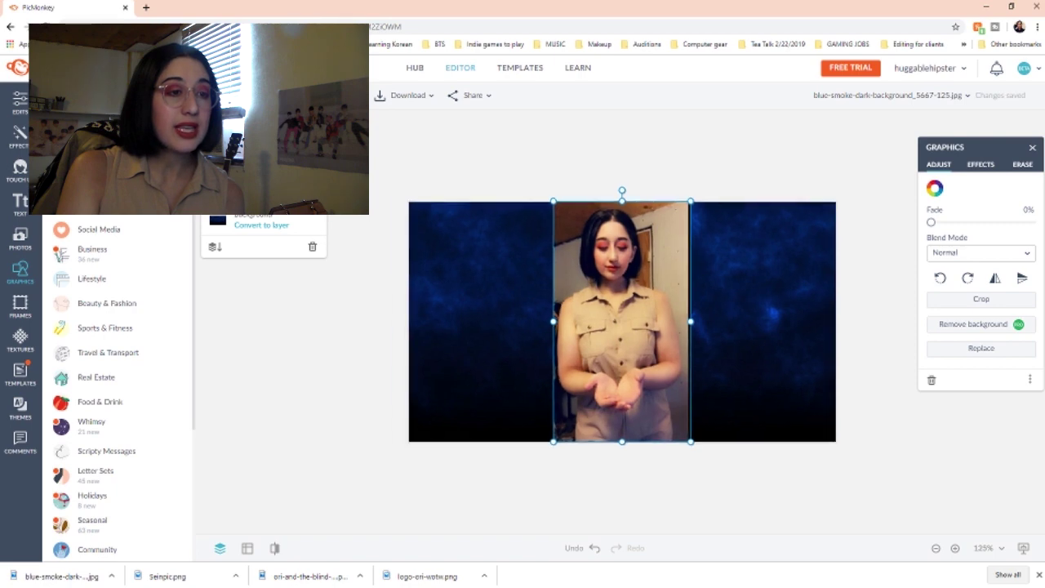
{"action": "scroll", "coordinate": [623, 321], "scroll_direction": "down", "scroll_amount": 1}
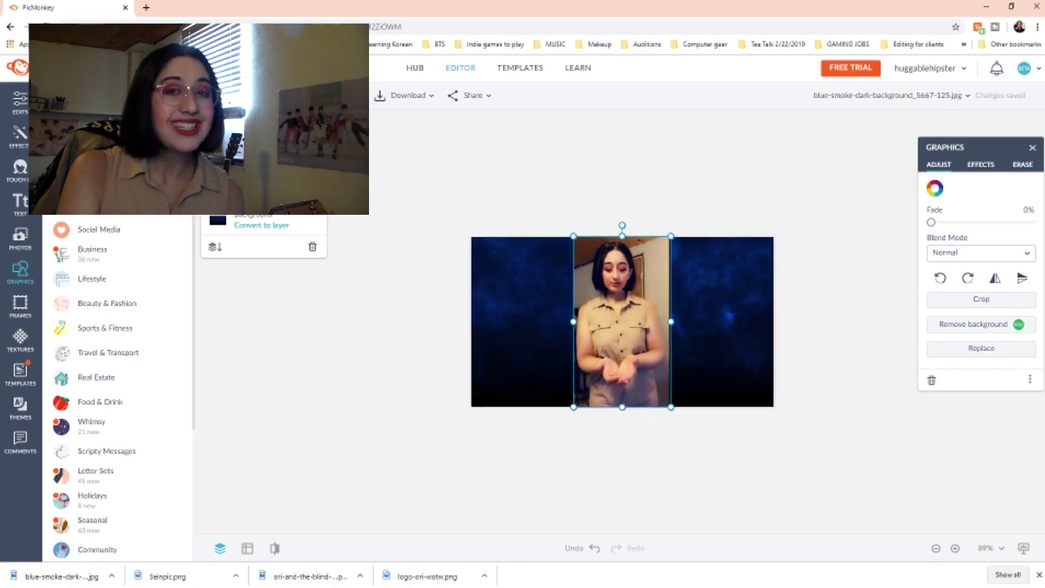
{"action": "scroll", "coordinate": [622, 322], "scroll_direction": "up", "scroll_amount": 2}
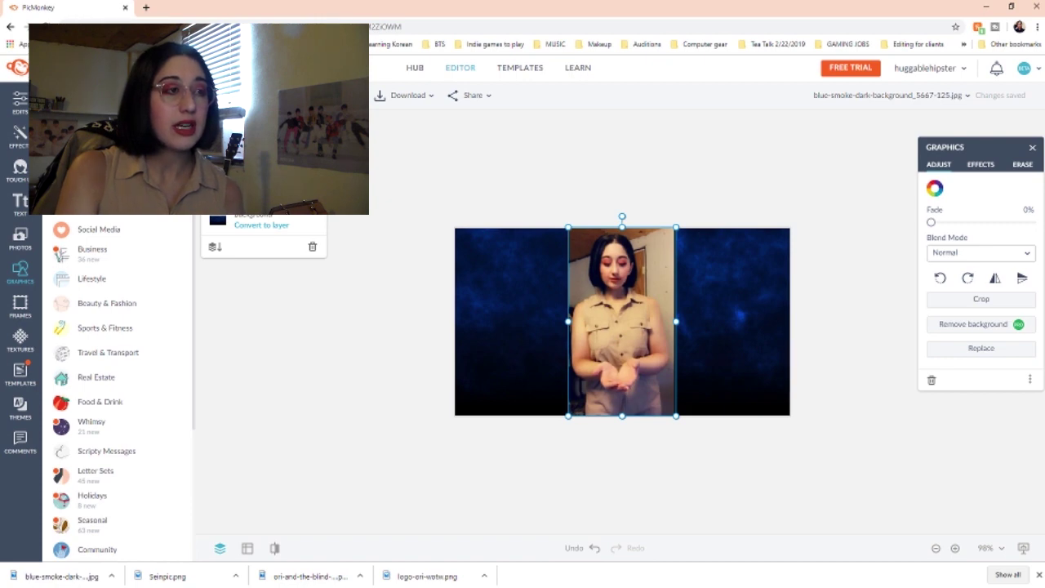
{"action": "key", "text": "Delete"}
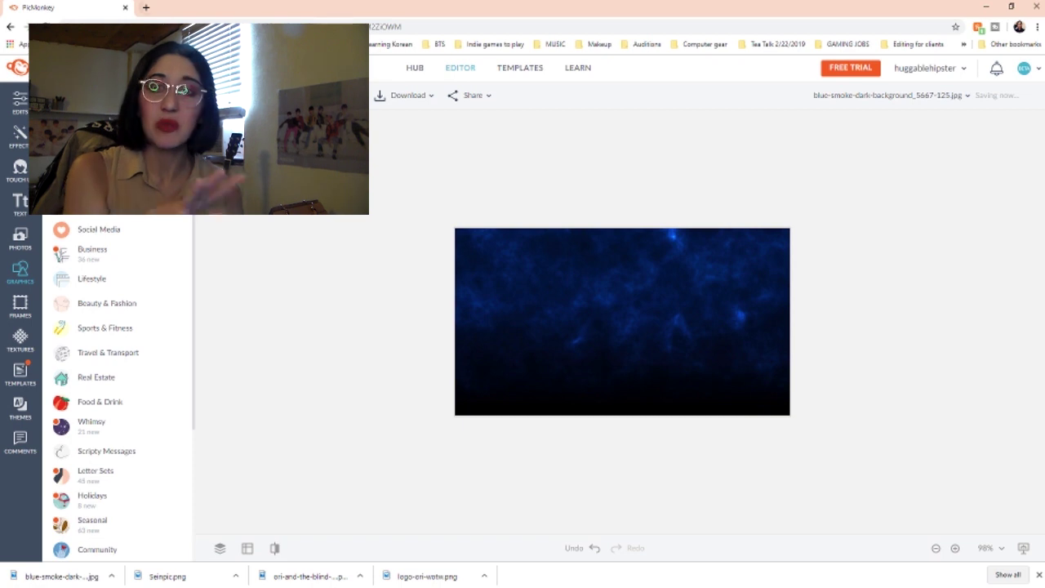
Step: Search Google Images for "blue smoke background", compare the dark results and save the Shutterstock Blue Smoky Clouds image as 1.jpg
{"action": "key", "text": "ctrl+t"}
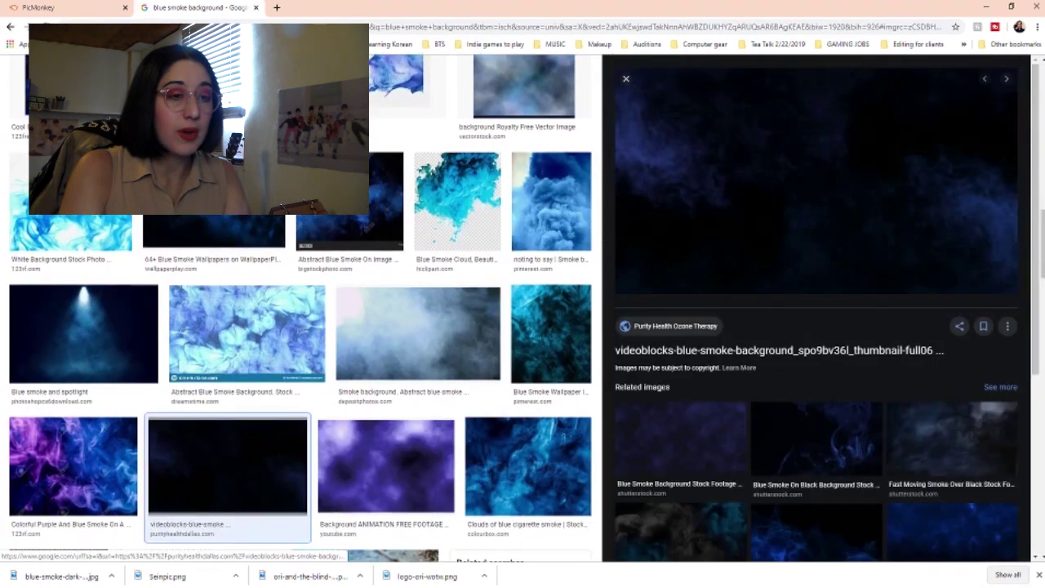
{"action": "right_click", "coordinate": [860, 213]}
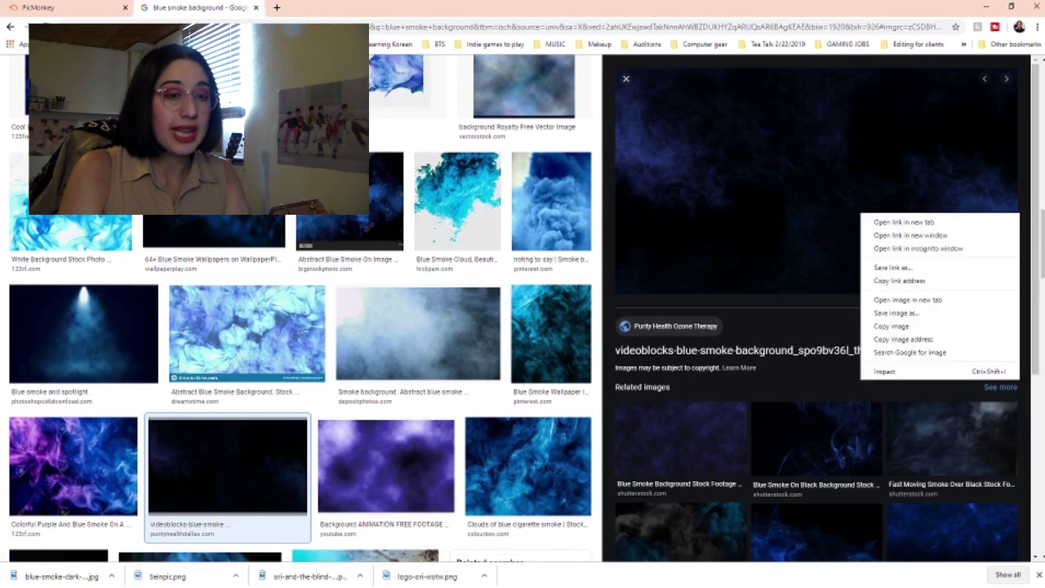
{"action": "left_click", "coordinate": [680, 441]}
{"action": "left_click", "coordinate": [680, 441]}
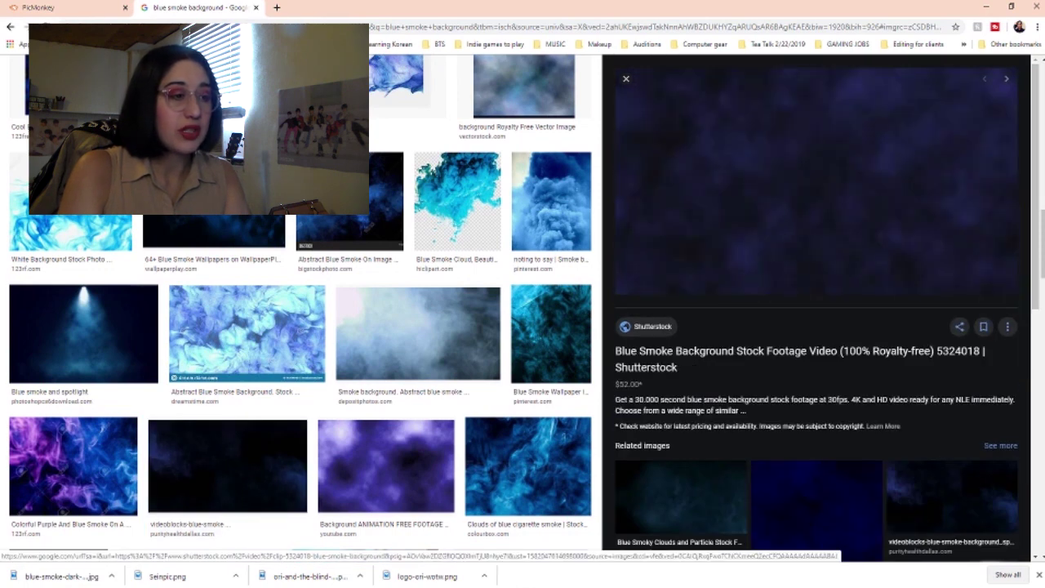
{"action": "left_click", "coordinate": [817, 508]}
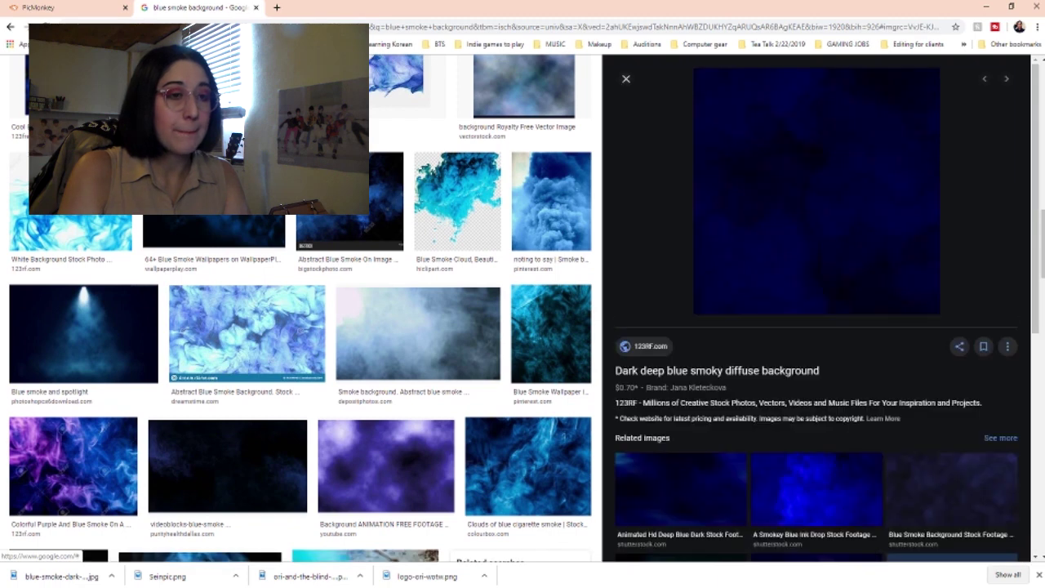
{"action": "left_click", "coordinate": [985, 79]}
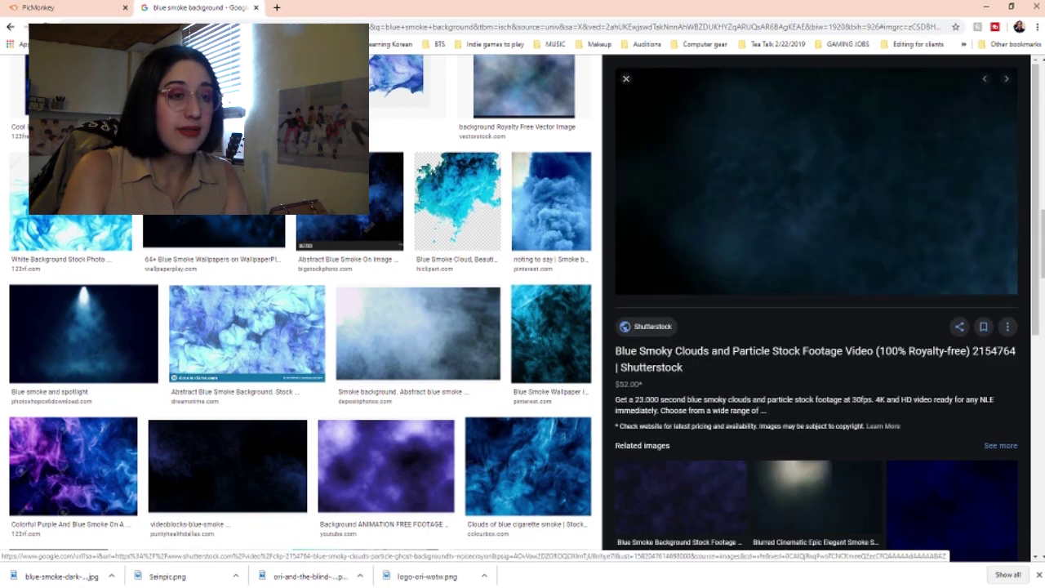
{"action": "right_click", "coordinate": [743, 153]}
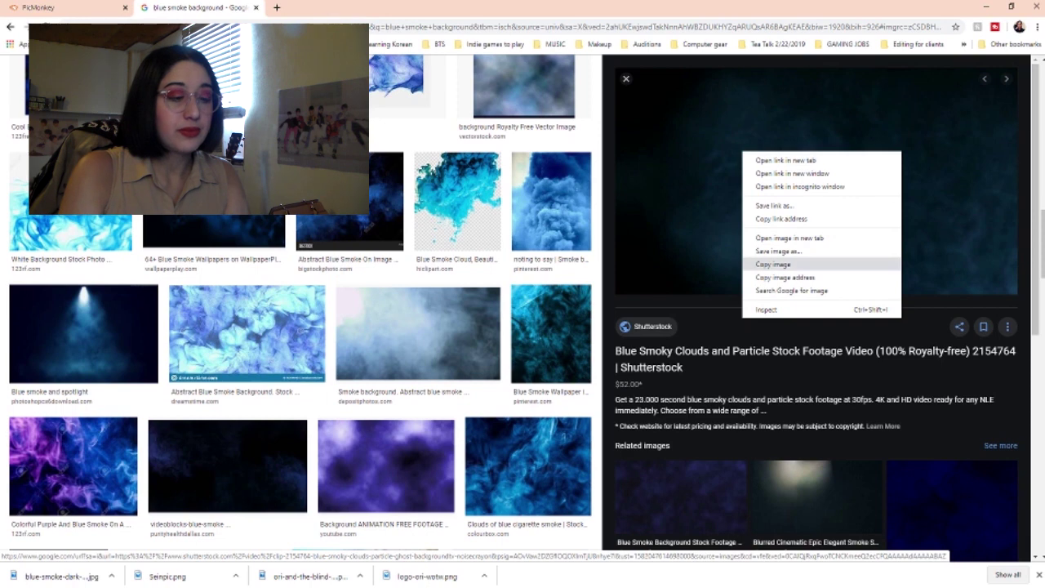
{"action": "left_click", "coordinate": [773, 264]}
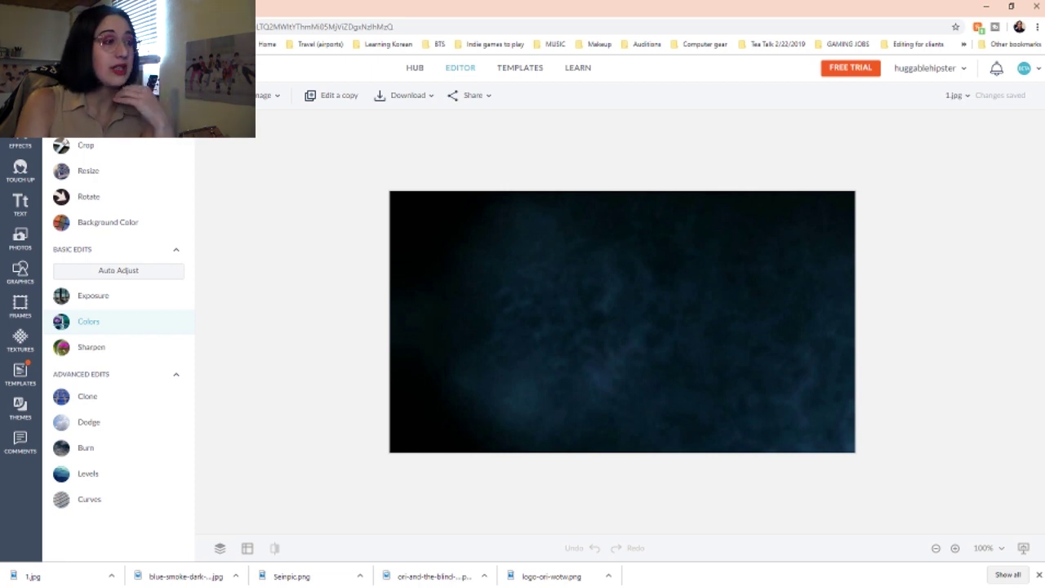
Step: Adjust the background's exposure to Brightness 8%, Highlights -42%, Shadows 28% and Contrast 25%, and apply it
{"action": "left_click", "coordinate": [92, 296]}
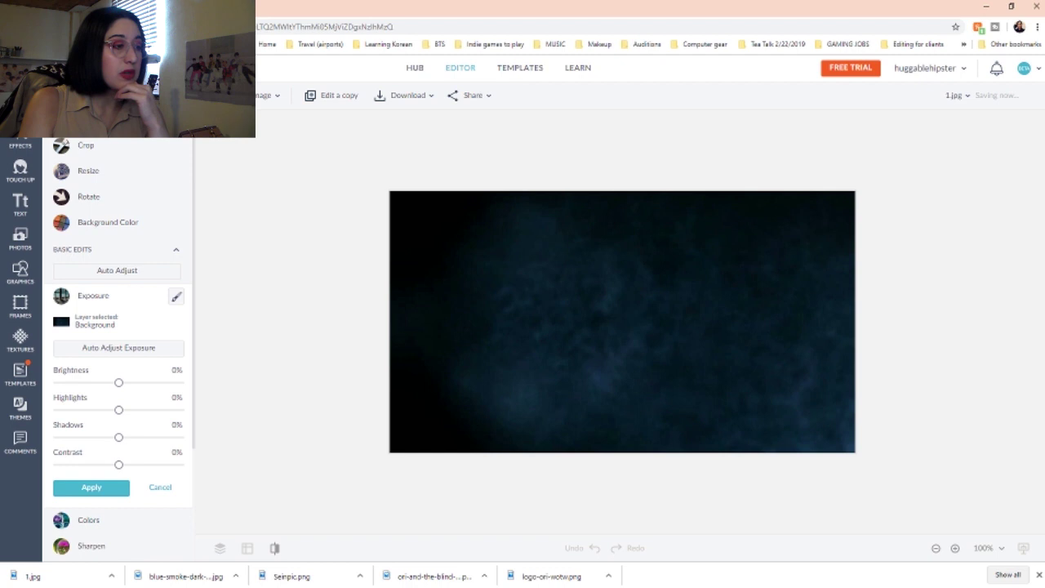
{"action": "left_click_drag", "start_coordinate": [119, 382], "coordinate": [134, 464]}
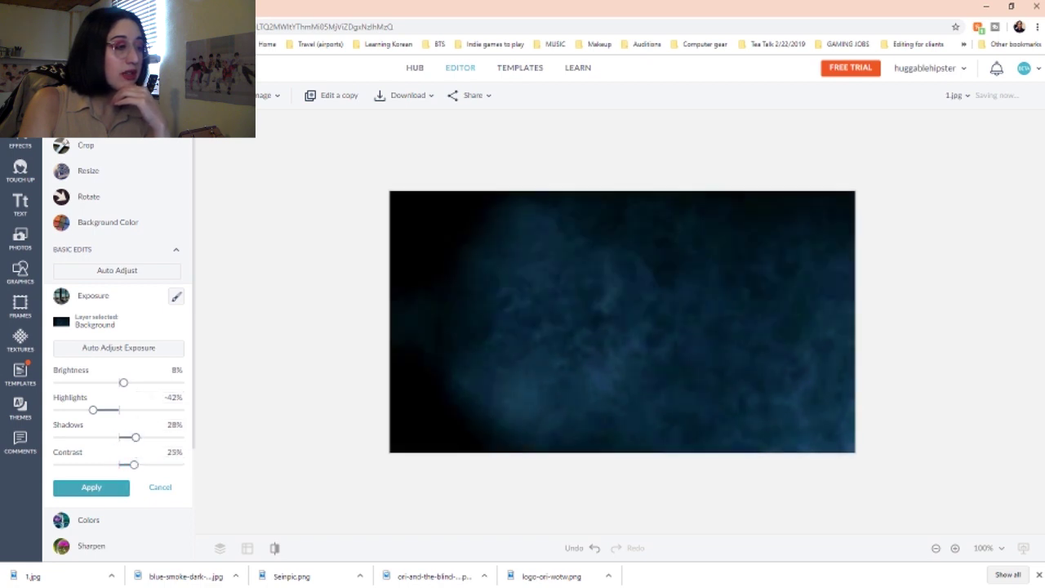
{"action": "left_click", "coordinate": [92, 487]}
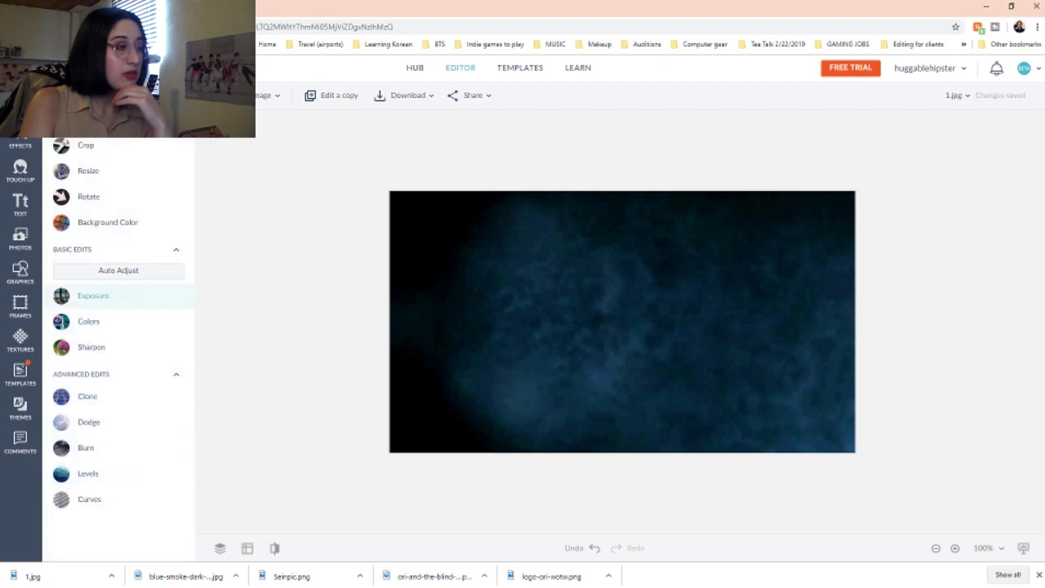
Step: Adjust the background's colors to Temperature -73%, Tint 40% and Saturation -12%, and apply them
{"action": "left_click", "coordinate": [88, 321]}
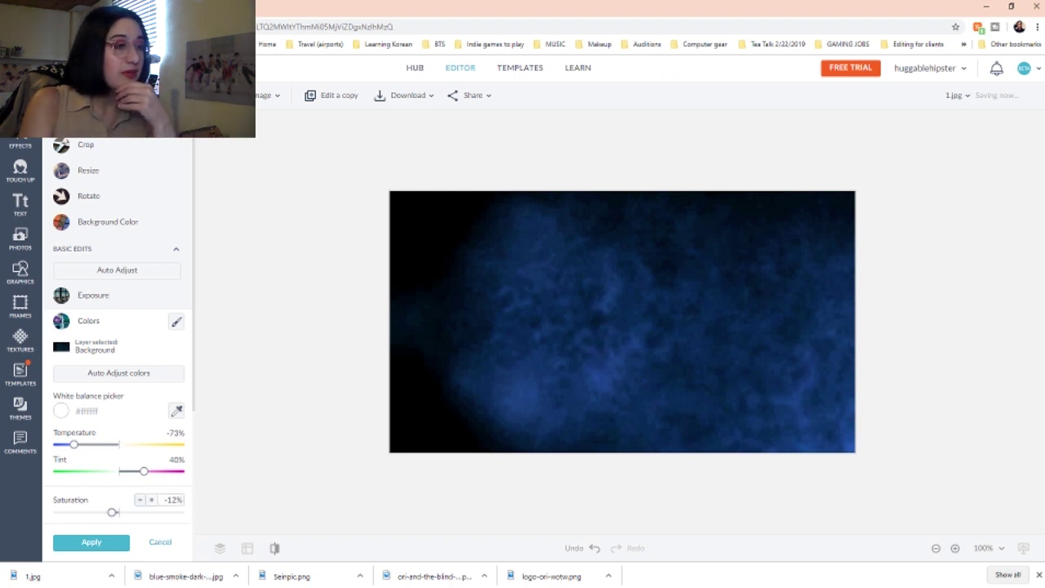
{"action": "left_click", "coordinate": [57, 542]}
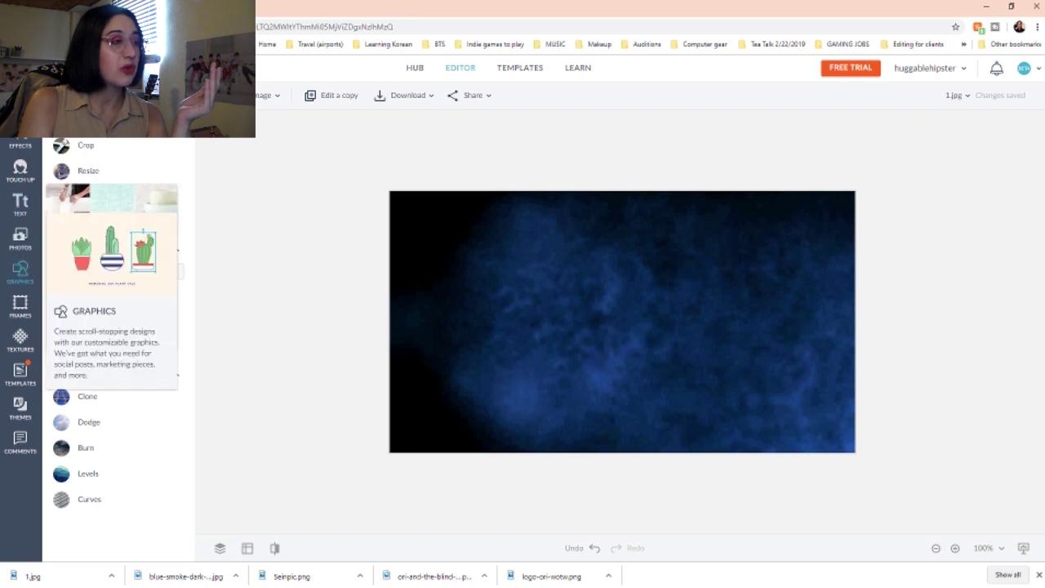
Step: Preview the Color Amp and Santorini effects on the background
{"action": "left_click", "coordinate": [21, 139]}
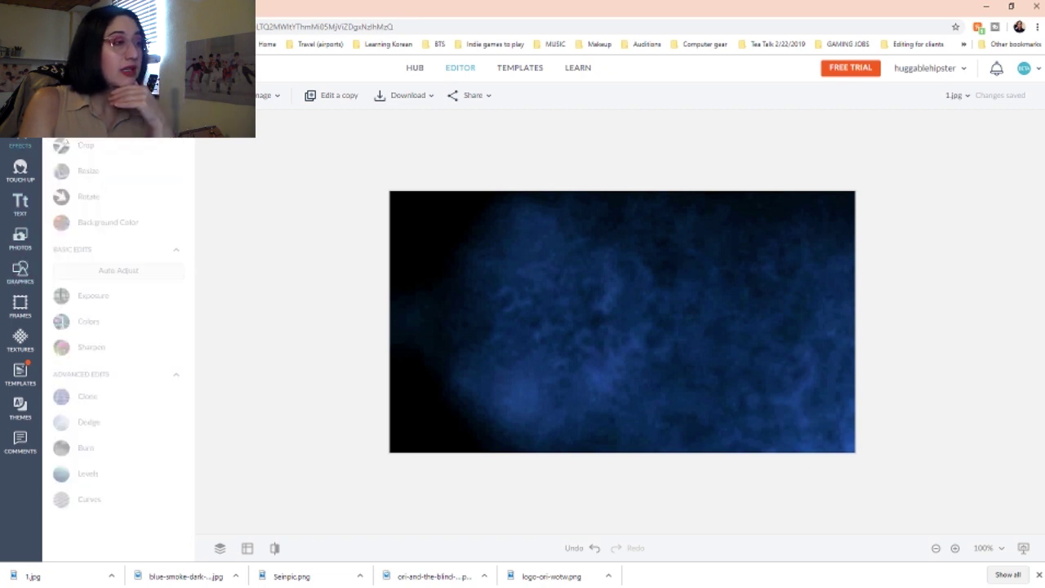
{"action": "left_click", "coordinate": [96, 145]}
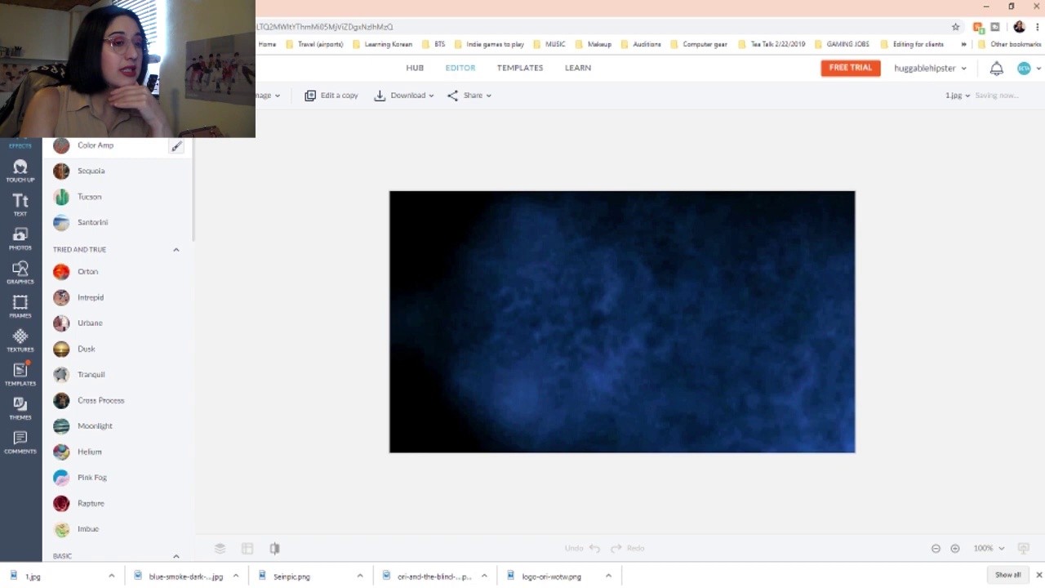
{"action": "left_click", "coordinate": [95, 145]}
{"action": "left_click", "coordinate": [92, 415]}
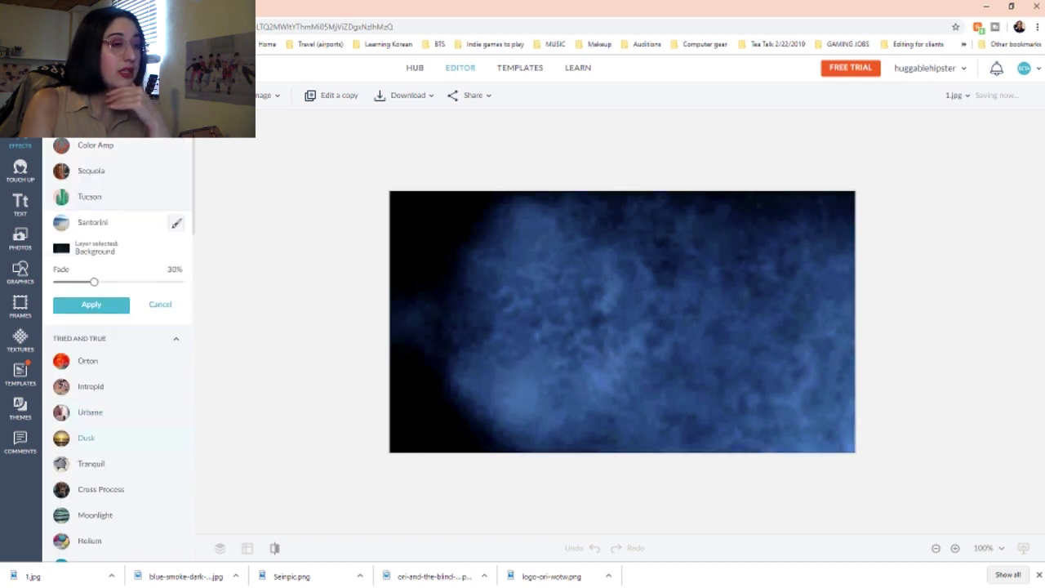
Step: Apply the Dusk effect to the background with Fade set to 34%
{"action": "left_click", "coordinate": [86, 438]}
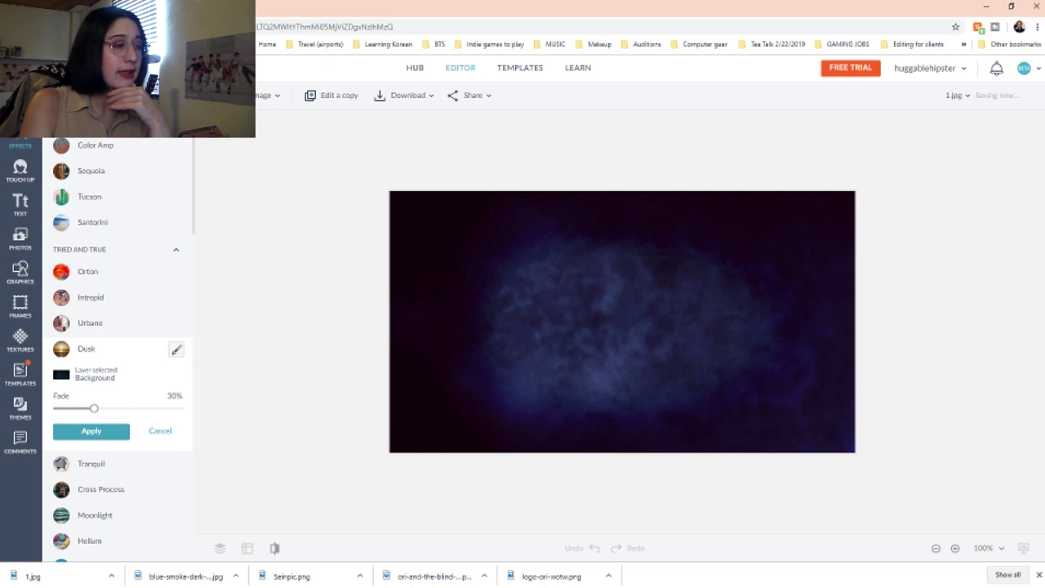
{"action": "left_click_drag", "start_coordinate": [94, 409], "coordinate": [100, 408]}
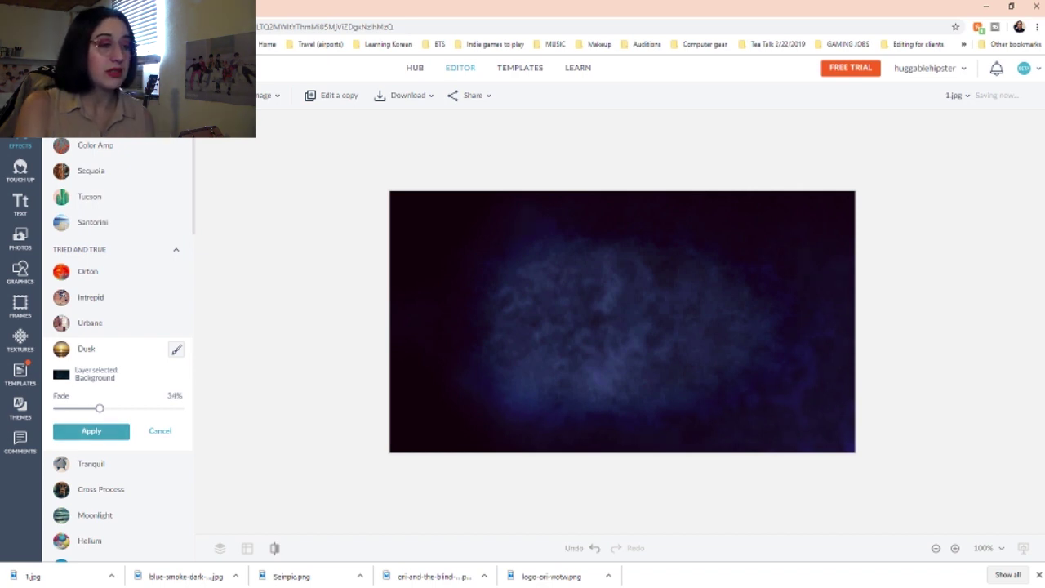
{"action": "left_click", "coordinate": [91, 430]}
Step: Try the Pink Fog effect on the background and cancel it
{"action": "left_click", "coordinate": [92, 477]}
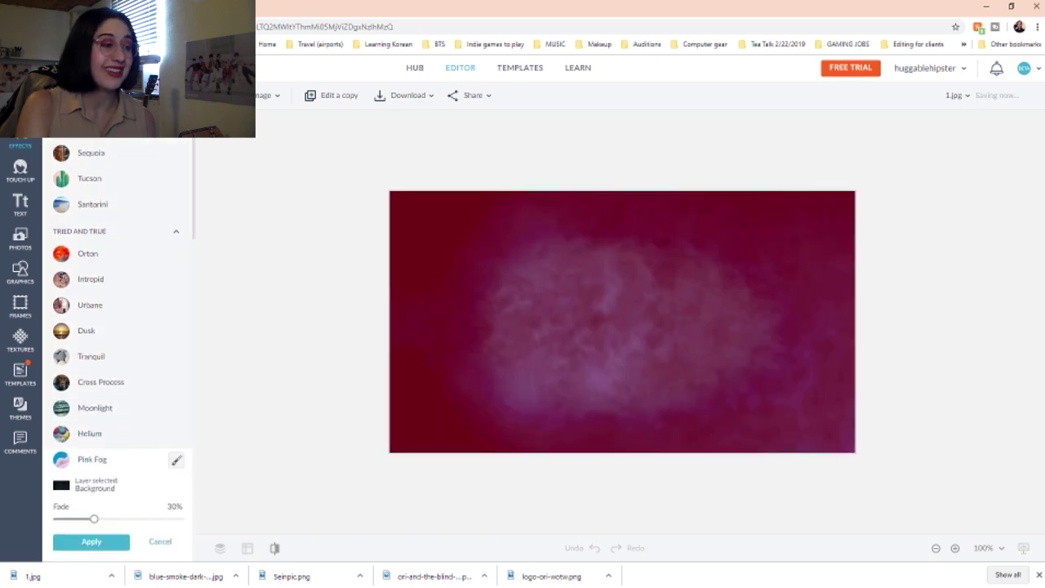
{"action": "left_click", "coordinate": [160, 541]}
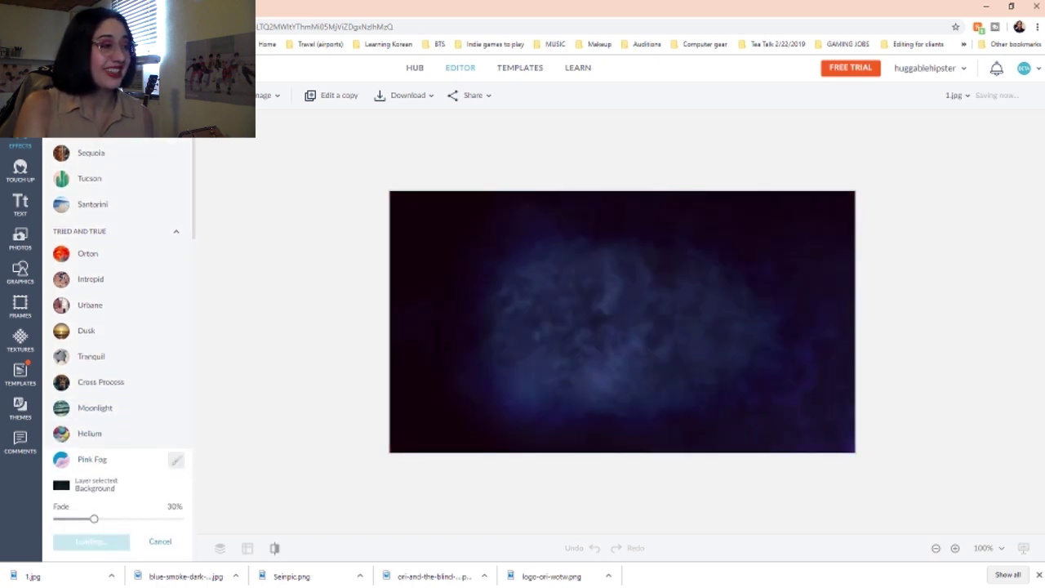
Step: Add the portrait photo Capture.JPG from the computer as a graphic layer over the background
{"action": "left_click", "coordinate": [21, 272]}
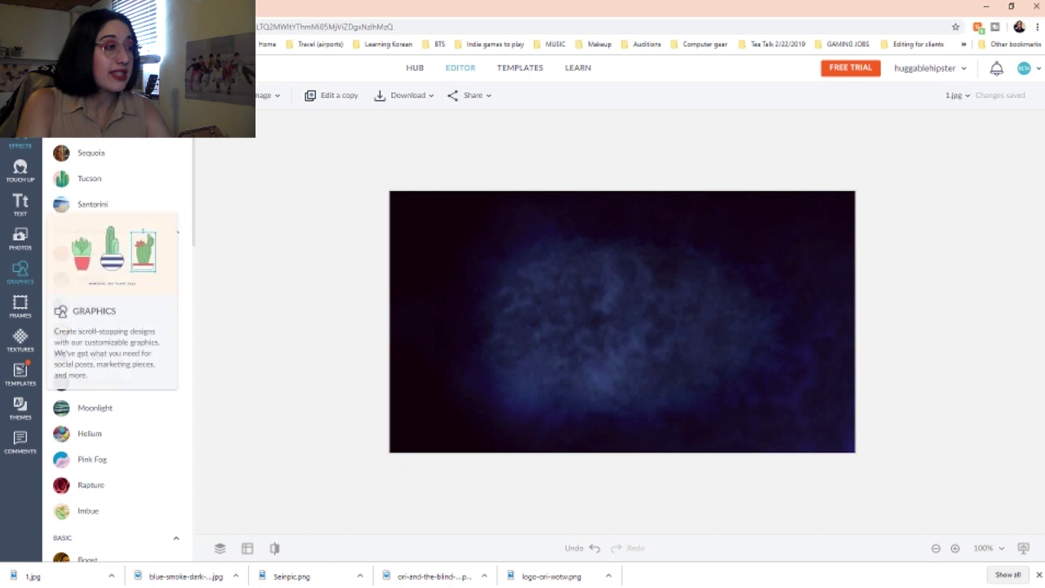
{"action": "left_click", "coordinate": [118, 124]}
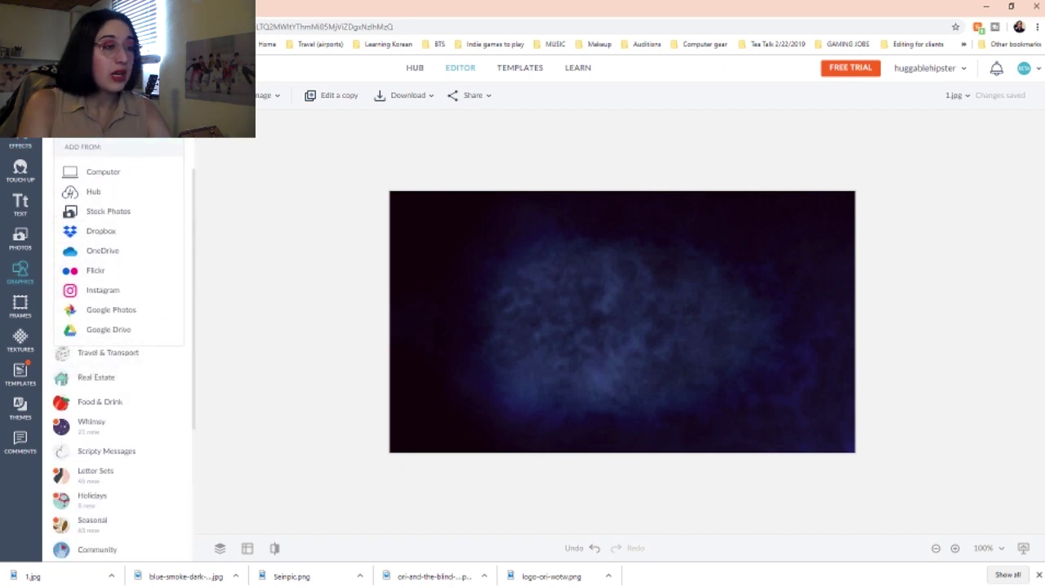
{"action": "left_click", "coordinate": [103, 171]}
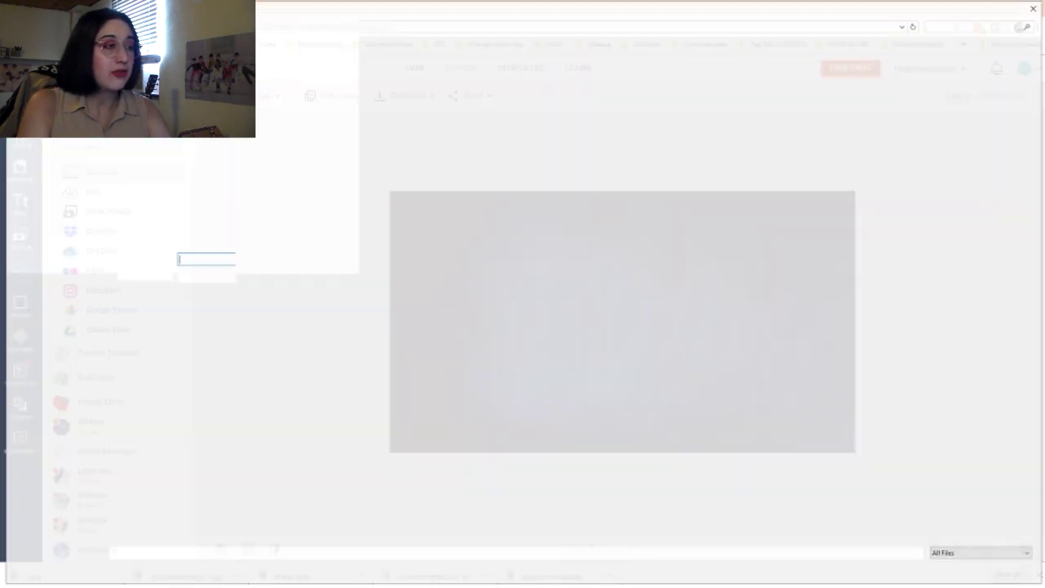
{"action": "double_click", "coordinate": [191, 157]}
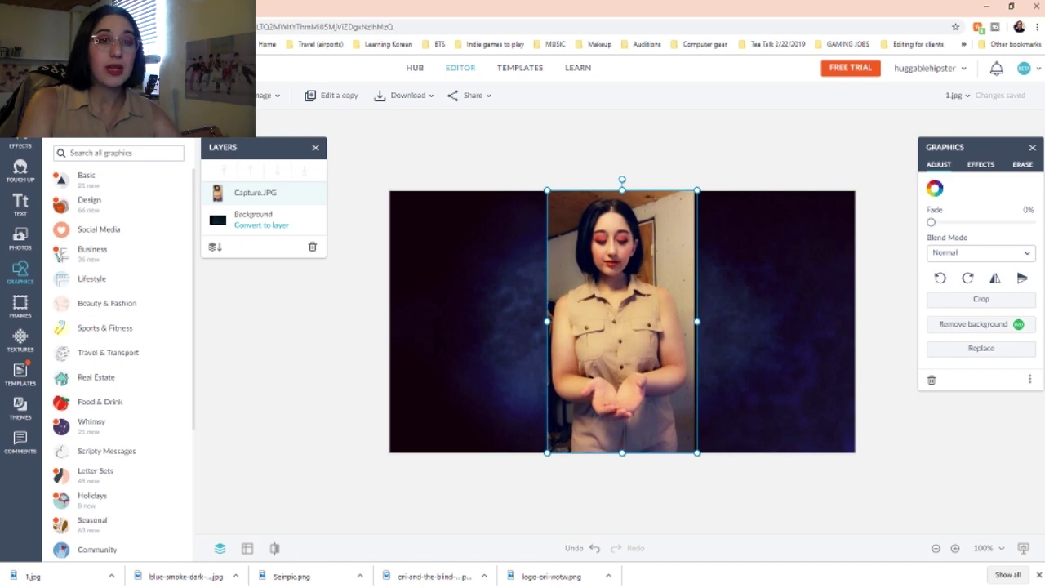
Step: Erase the room background around the woman in the Capture.JPG layer with the eraser at size 69
{"action": "left_click", "coordinate": [1022, 165]}
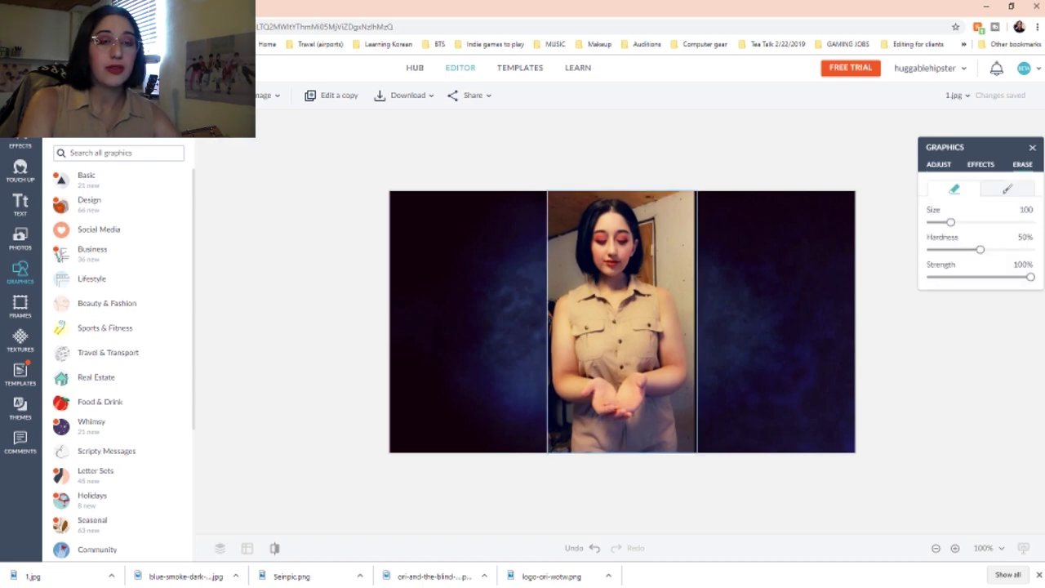
{"action": "left_click_drag", "start_coordinate": [950, 222], "coordinate": [960, 222]}
{"action": "mouse_move", "coordinate": [700, 206]}
{"action": "left_mouse_down"}
{"action": "mouse_move", "coordinate": [696, 229]}
{"action": "mouse_move", "coordinate": [723, 296]}
{"action": "left_mouse_up"}
{"action": "mouse_move", "coordinate": [599, 157]}
{"action": "left_mouse_down"}
{"action": "mouse_move", "coordinate": [555, 166]}
{"action": "mouse_move", "coordinate": [524, 209]}
{"action": "mouse_move", "coordinate": [522, 265]}
{"action": "mouse_move", "coordinate": [533, 267]}
{"action": "mouse_move", "coordinate": [532, 207]}
{"action": "left_mouse_up"}
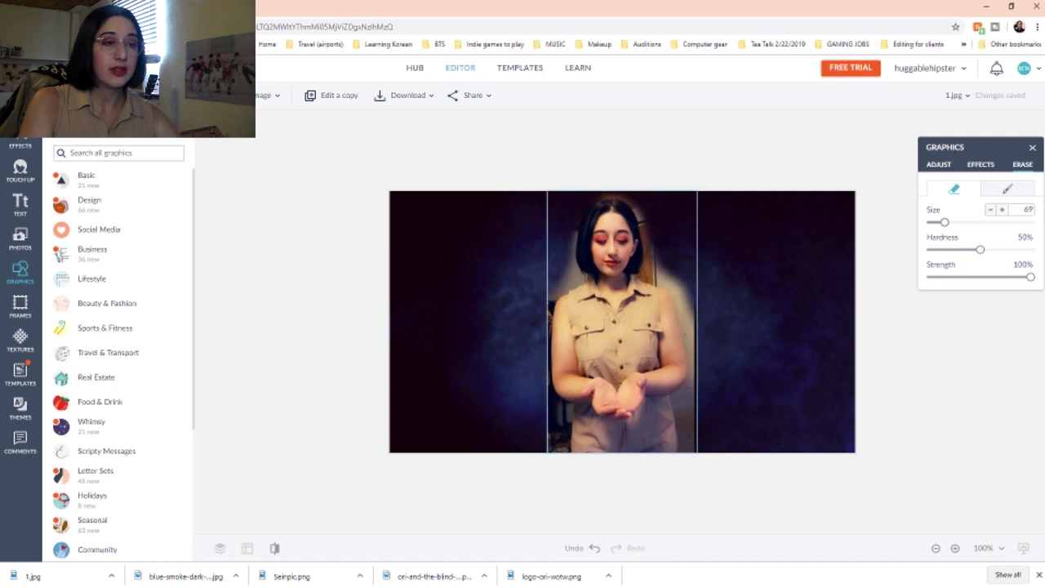
{"action": "left_click_drag", "start_coordinate": [669, 264], "coordinate": [643, 199]}
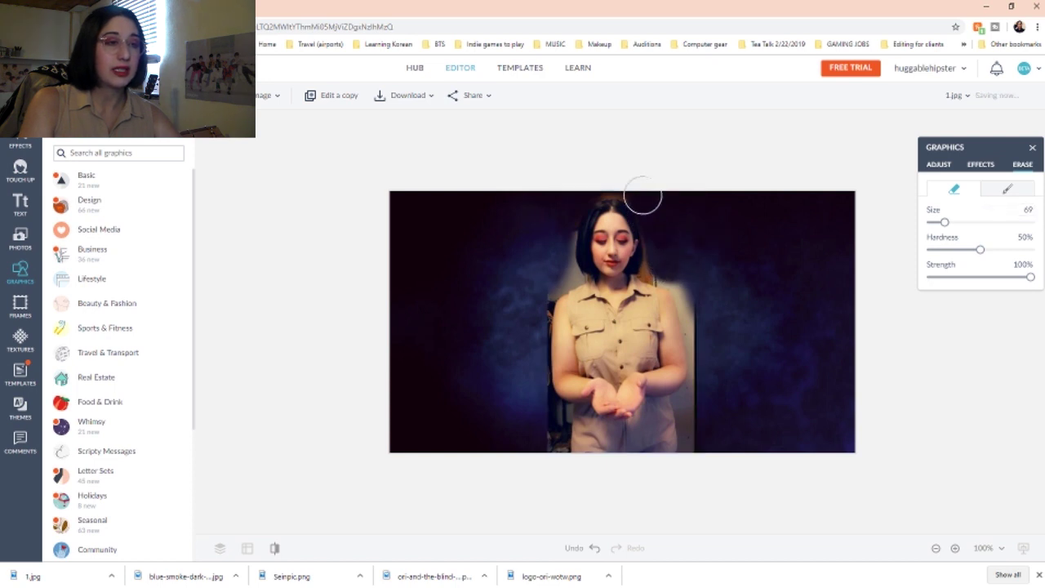
{"action": "mouse_move", "coordinate": [589, 186]}
{"action": "left_mouse_down"}
{"action": "mouse_move", "coordinate": [559, 217]}
{"action": "mouse_move", "coordinate": [564, 272]}
{"action": "mouse_move", "coordinate": [539, 297]}
{"action": "mouse_move", "coordinate": [529, 354]}
{"action": "mouse_move", "coordinate": [557, 445]}
{"action": "mouse_move", "coordinate": [548, 411]}
{"action": "left_mouse_up"}
{"action": "mouse_move", "coordinate": [698, 409]}
{"action": "left_mouse_down"}
{"action": "mouse_move", "coordinate": [693, 434]}
{"action": "mouse_move", "coordinate": [690, 407]}
{"action": "mouse_move", "coordinate": [710, 352]}
{"action": "mouse_move", "coordinate": [691, 289]}
{"action": "mouse_move", "coordinate": [658, 263]}
{"action": "left_mouse_up"}
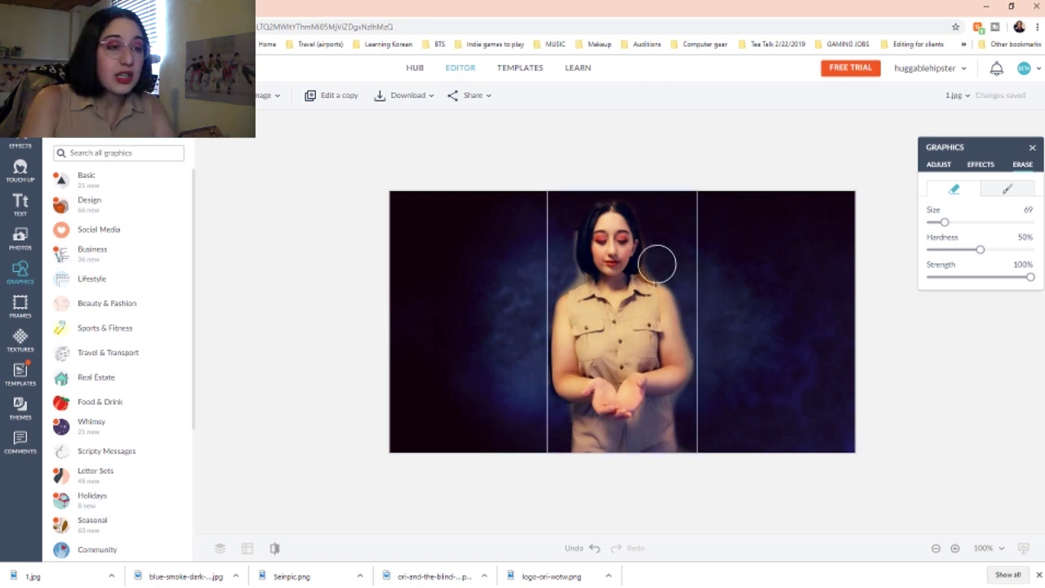
Step: Clean the cutout edges along the hair, shoulders and arms with a size 31 eraser, and paint back the over-erased arm edge
{"action": "scroll", "coordinate": [658, 326], "scroll_direction": "up", "scroll_amount": 7}
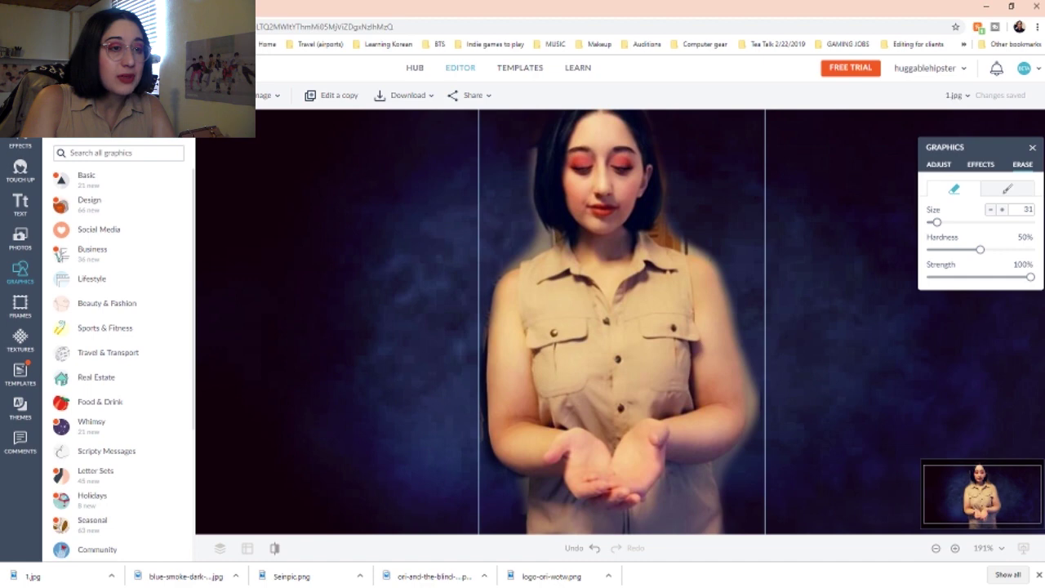
{"action": "mouse_move", "coordinate": [693, 224]}
{"action": "left_mouse_down"}
{"action": "mouse_move", "coordinate": [663, 230]}
{"action": "mouse_move", "coordinate": [738, 255]}
{"action": "mouse_move", "coordinate": [762, 293]}
{"action": "mouse_move", "coordinate": [771, 337]}
{"action": "mouse_move", "coordinate": [769, 422]}
{"action": "mouse_move", "coordinate": [731, 464]}
{"action": "mouse_move", "coordinate": [735, 519]}
{"action": "left_mouse_up"}
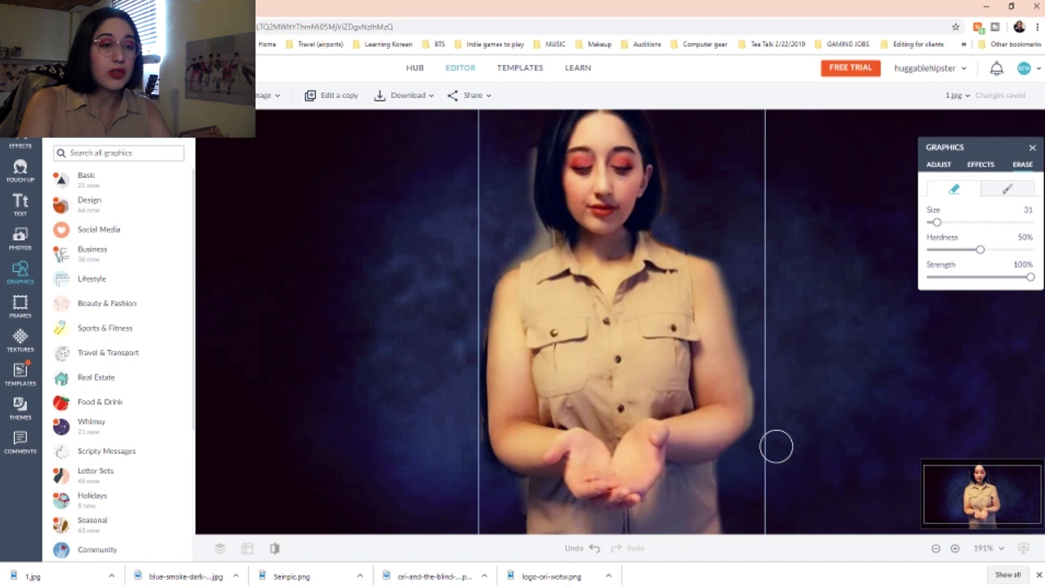
{"action": "mouse_move", "coordinate": [777, 446]}
{"action": "left_mouse_down"}
{"action": "mouse_move", "coordinate": [763, 436]}
{"action": "mouse_move", "coordinate": [727, 226]}
{"action": "left_mouse_up"}
{"action": "left_click_drag", "start_coordinate": [743, 312], "coordinate": [765, 441]}
{"action": "mouse_move", "coordinate": [516, 242]}
{"action": "left_mouse_down"}
{"action": "mouse_move", "coordinate": [532, 237]}
{"action": "mouse_move", "coordinate": [522, 172]}
{"action": "mouse_move", "coordinate": [540, 115]}
{"action": "left_mouse_up"}
{"action": "mouse_move", "coordinate": [663, 121]}
{"action": "left_mouse_down"}
{"action": "mouse_move", "coordinate": [663, 158]}
{"action": "mouse_move", "coordinate": [679, 193]}
{"action": "mouse_move", "coordinate": [664, 220]}
{"action": "mouse_move", "coordinate": [669, 187]}
{"action": "left_mouse_up"}
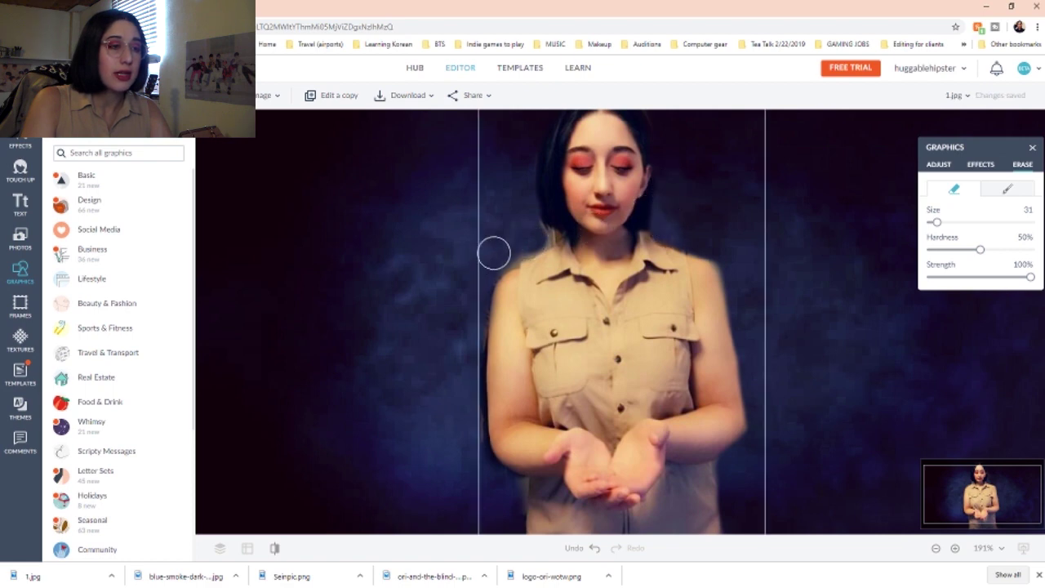
{"action": "mouse_move", "coordinate": [528, 245]}
{"action": "left_mouse_down"}
{"action": "mouse_move", "coordinate": [485, 271]}
{"action": "mouse_move", "coordinate": [479, 286]}
{"action": "mouse_move", "coordinate": [481, 457]}
{"action": "mouse_move", "coordinate": [475, 335]}
{"action": "left_mouse_up"}
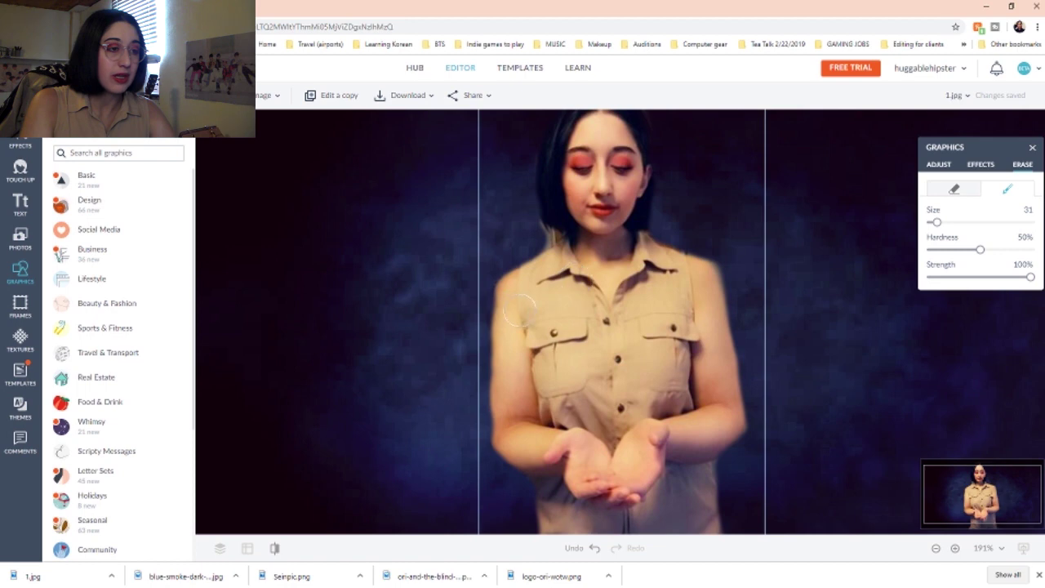
{"action": "left_click_drag", "start_coordinate": [513, 294], "coordinate": [510, 294]}
{"action": "left_click_drag", "start_coordinate": [506, 312], "coordinate": [505, 317]}
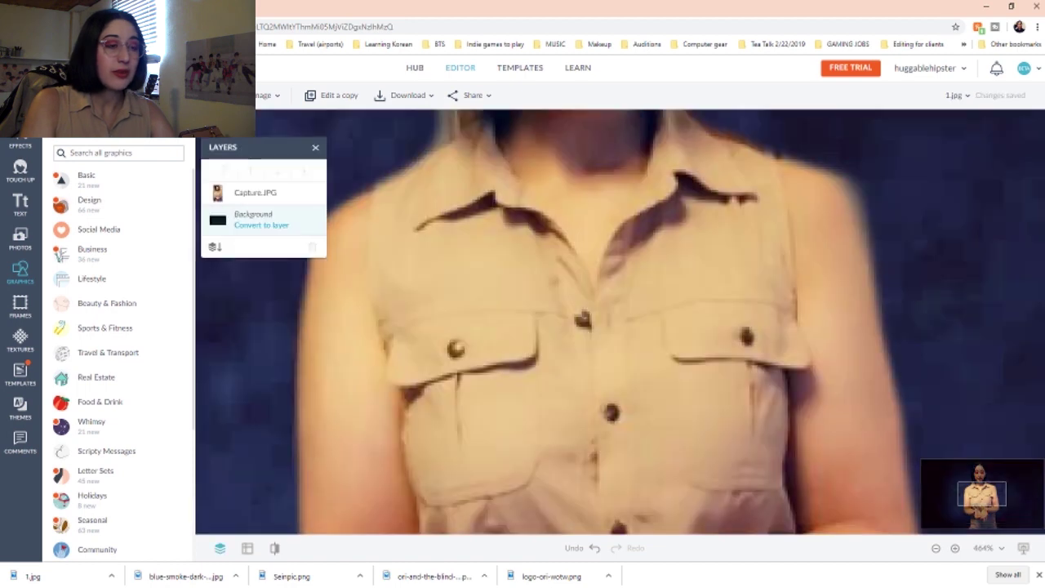
Step: Reselect the Capture.JPG layer and erase a small spot on the woman's arm with a size 6 eraser
{"action": "left_click_drag", "start_coordinate": [982, 494], "coordinate": [979, 481]}
{"action": "left_click", "coordinate": [253, 193]}
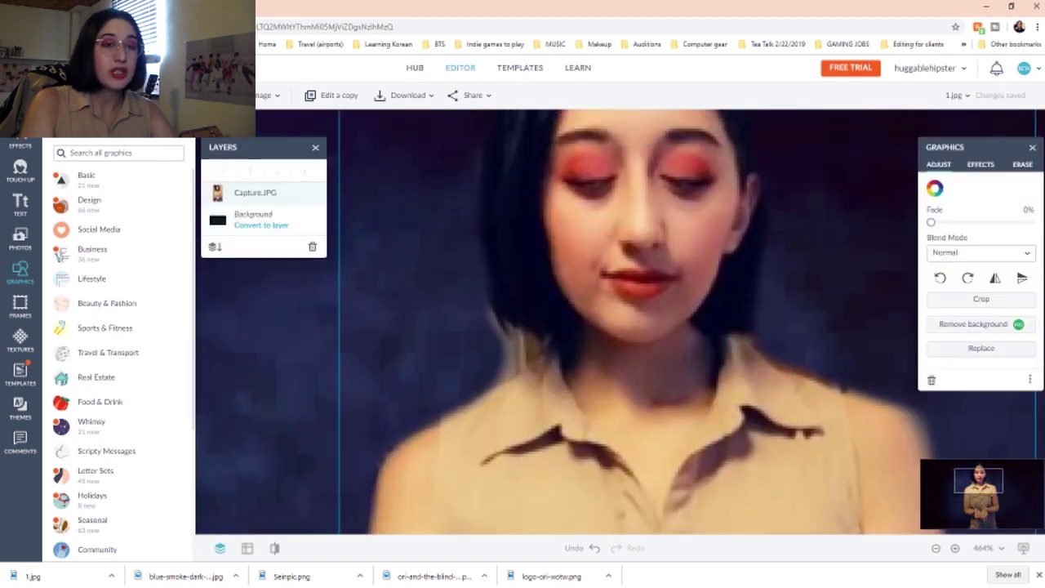
{"action": "left_click", "coordinate": [1022, 164]}
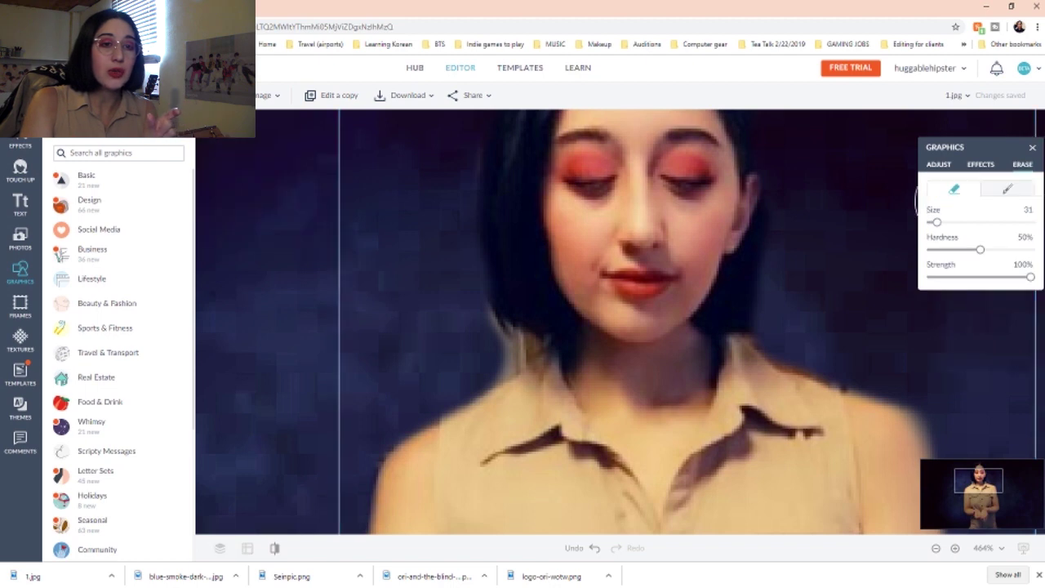
{"action": "mouse_move", "coordinate": [937, 222]}
{"action": "left_mouse_down"}
{"action": "mouse_move", "coordinate": [956, 221]}
{"action": "mouse_move", "coordinate": [932, 222]}
{"action": "left_mouse_up"}
{"action": "scroll", "coordinate": [679, 277], "scroll_direction": "down", "scroll_amount": 5}
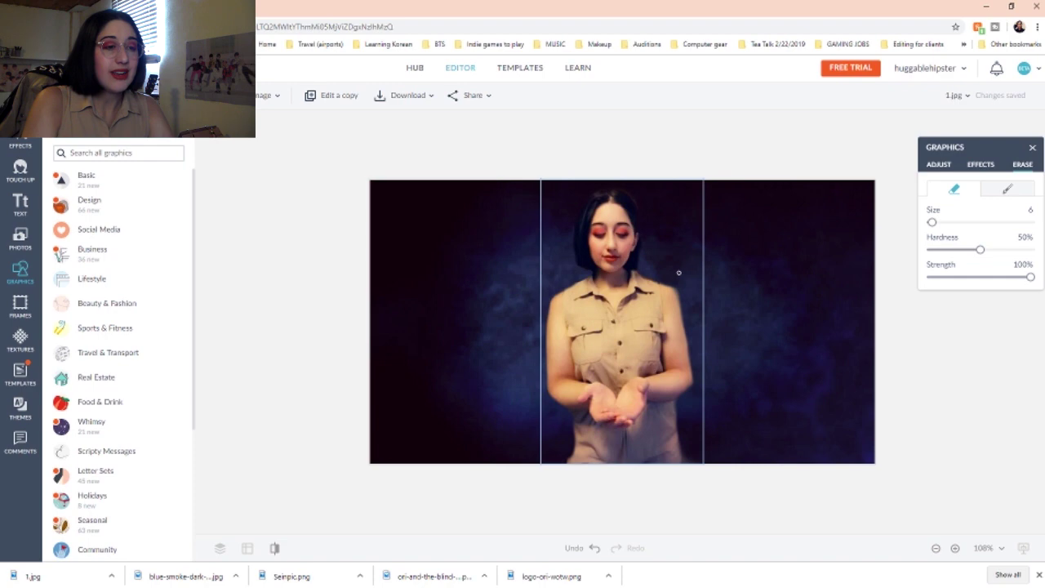
{"action": "scroll", "coordinate": [681, 273], "scroll_direction": "down", "scroll_amount": 1}
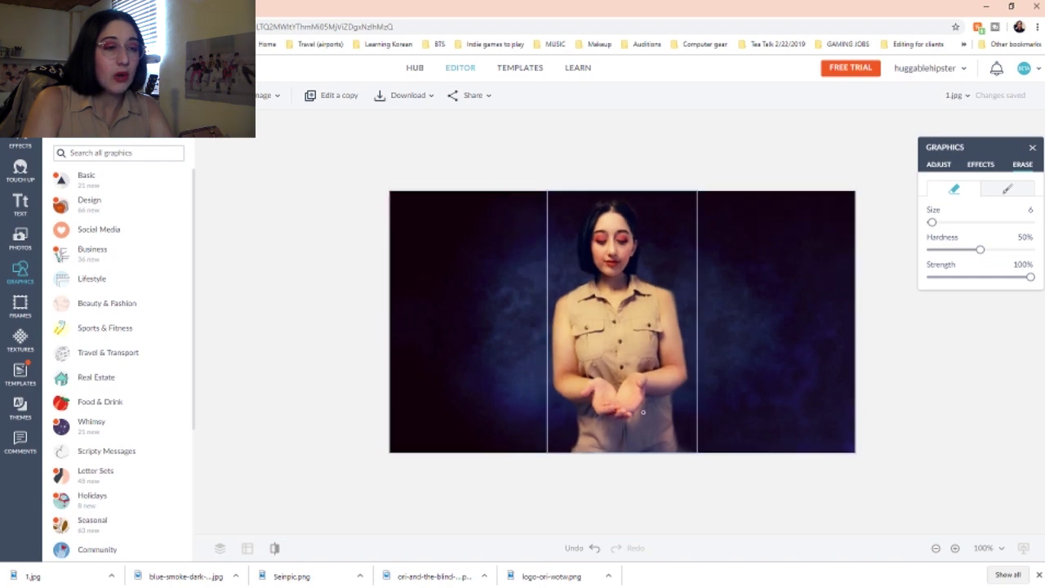
{"action": "left_click", "coordinate": [673, 358]}
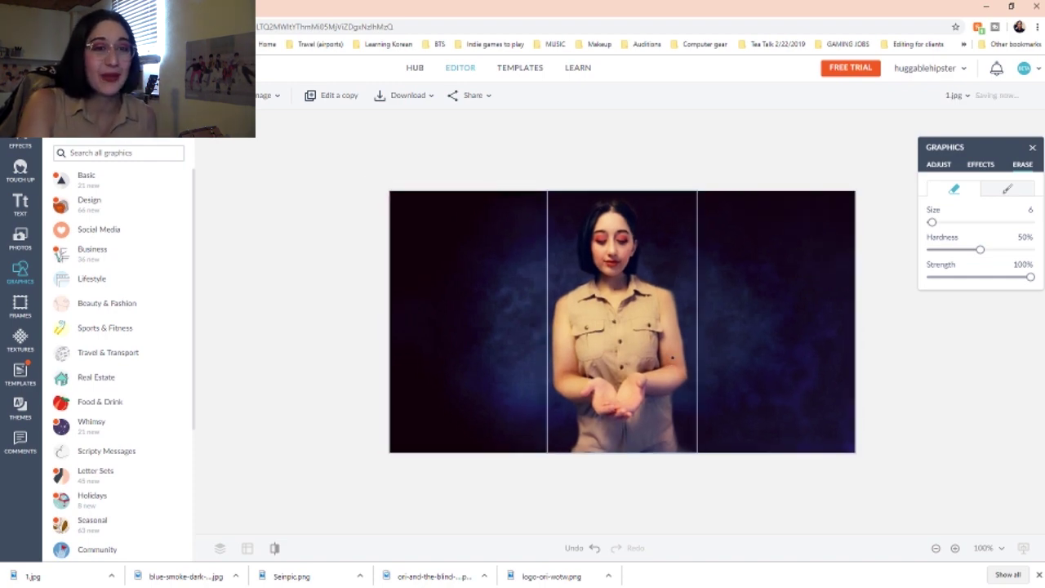
Step: Paint back the erased arm spot and the areas at the hands and hip with the restore brush at size 44
{"action": "left_click", "coordinate": [1008, 188]}
{"action": "left_click_drag", "start_coordinate": [932, 222], "coordinate": [940, 222]}
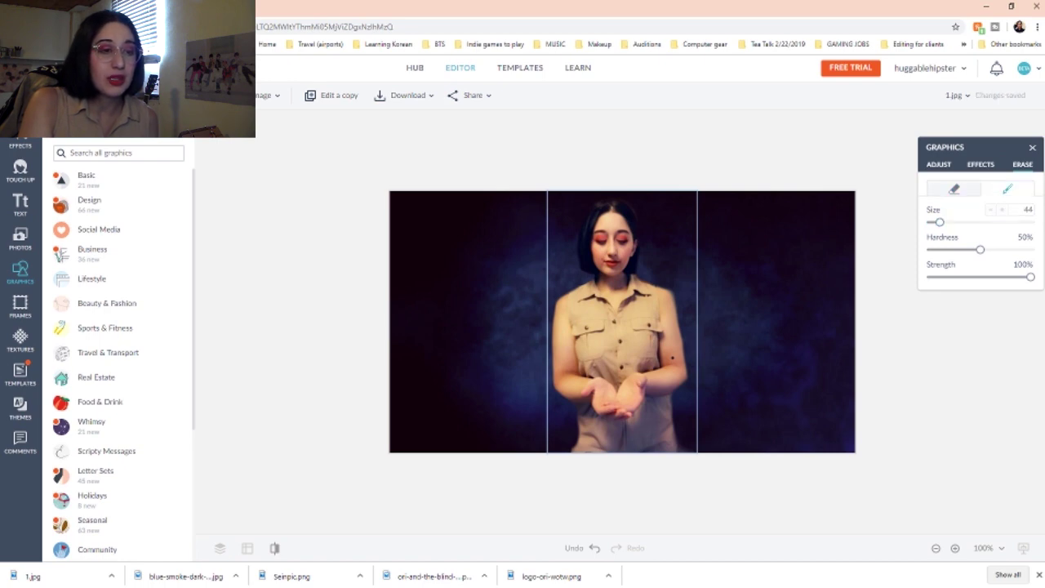
{"action": "left_click_drag", "start_coordinate": [634, 392], "coordinate": [673, 360]}
{"action": "left_click_drag", "start_coordinate": [585, 421], "coordinate": [588, 460]}
{"action": "left_click", "coordinate": [588, 463]}
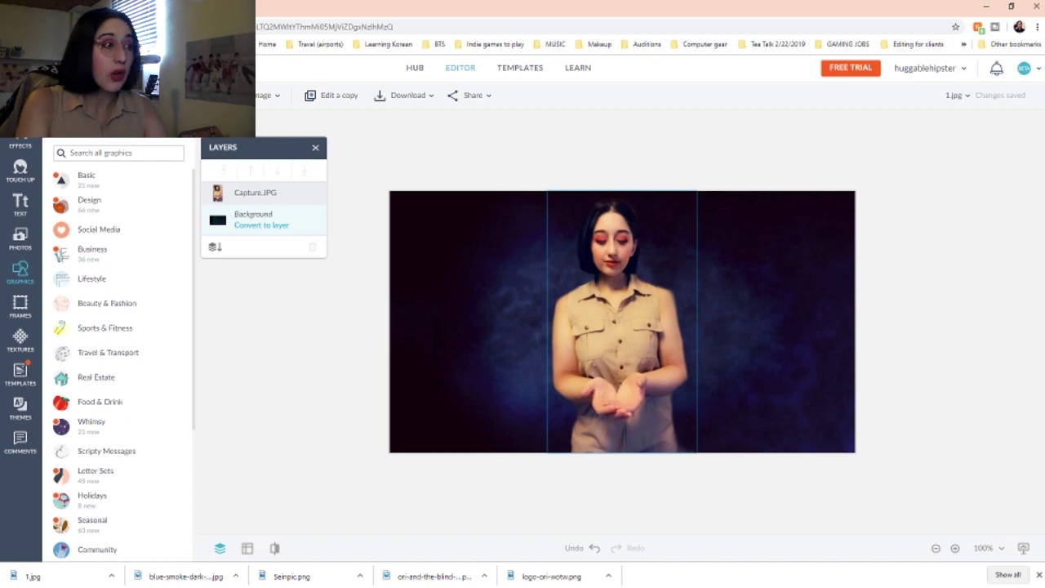
Step: Add logo-ori-wotw.png from the computer and shrink it to fit in the image's upper-left area beside the woman's head
{"action": "left_click", "coordinate": [118, 125]}
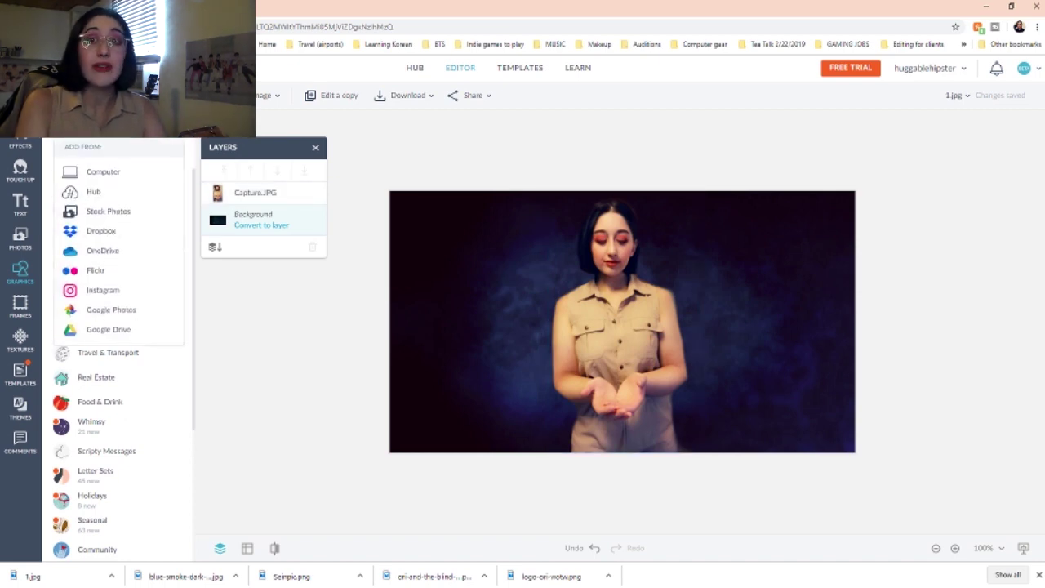
{"action": "left_click", "coordinate": [104, 172]}
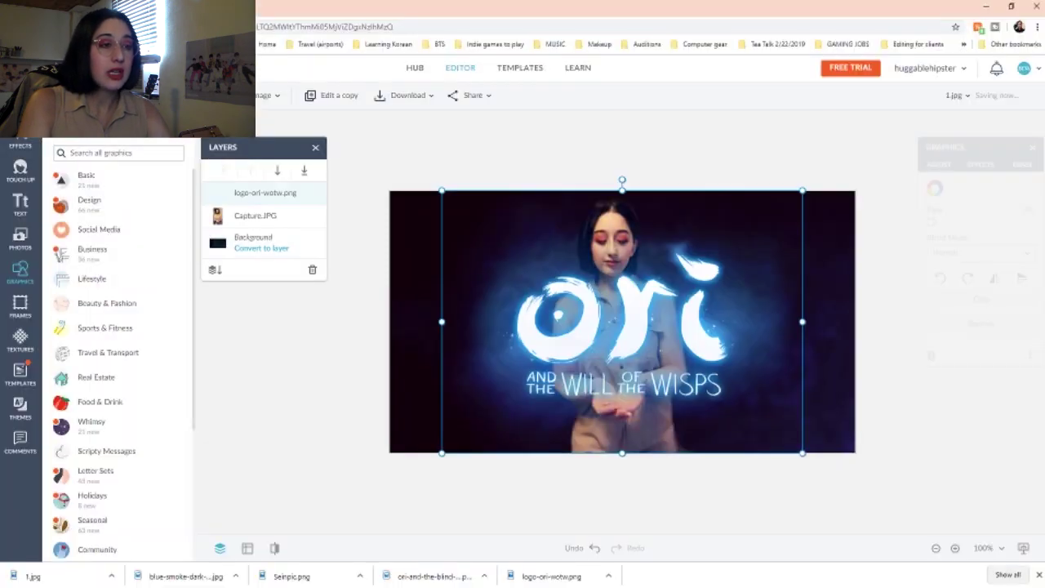
{"action": "left_click_drag", "start_coordinate": [623, 311], "coordinate": [548, 298]}
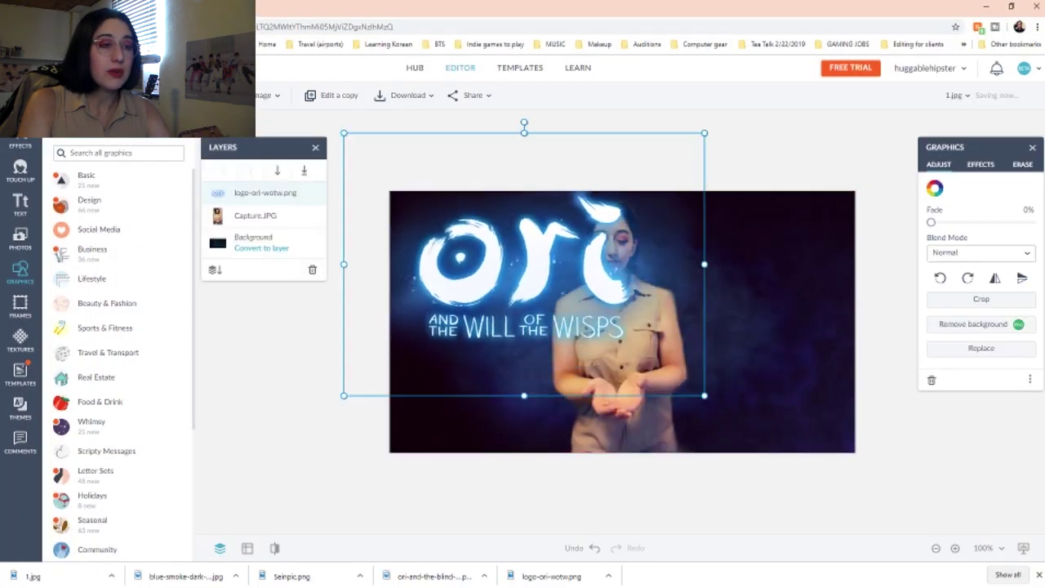
{"action": "left_click_drag", "start_coordinate": [705, 396], "coordinate": [620, 334]}
{"action": "left_click_drag", "start_coordinate": [523, 282], "coordinate": [534, 314]}
{"action": "left_click_drag", "start_coordinate": [491, 265], "coordinate": [491, 265]}
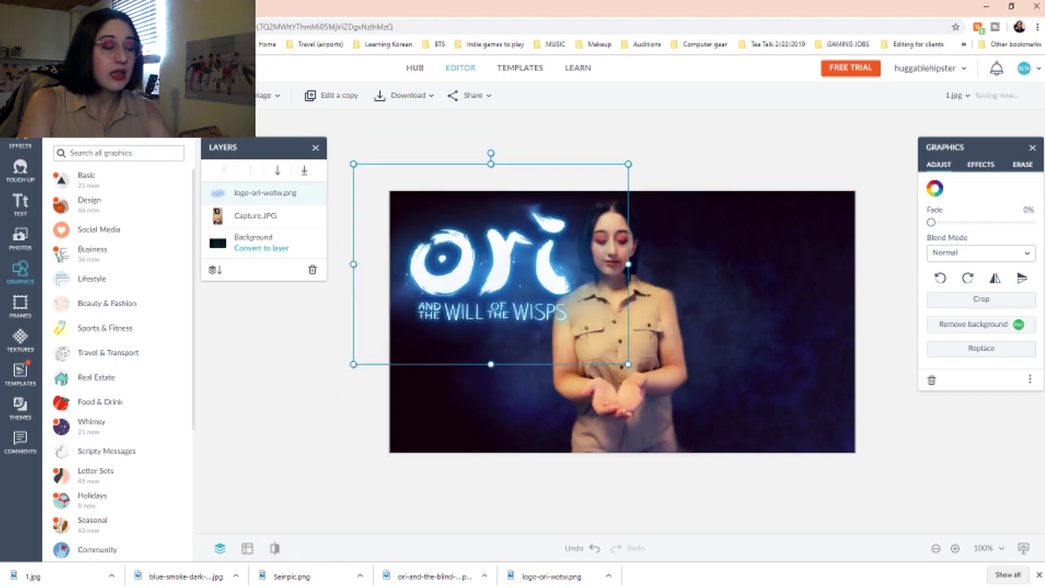
{"action": "left_click_drag", "start_coordinate": [628, 365], "coordinate": [589, 336]}
{"action": "left_click_drag", "start_coordinate": [471, 250], "coordinate": [496, 255]}
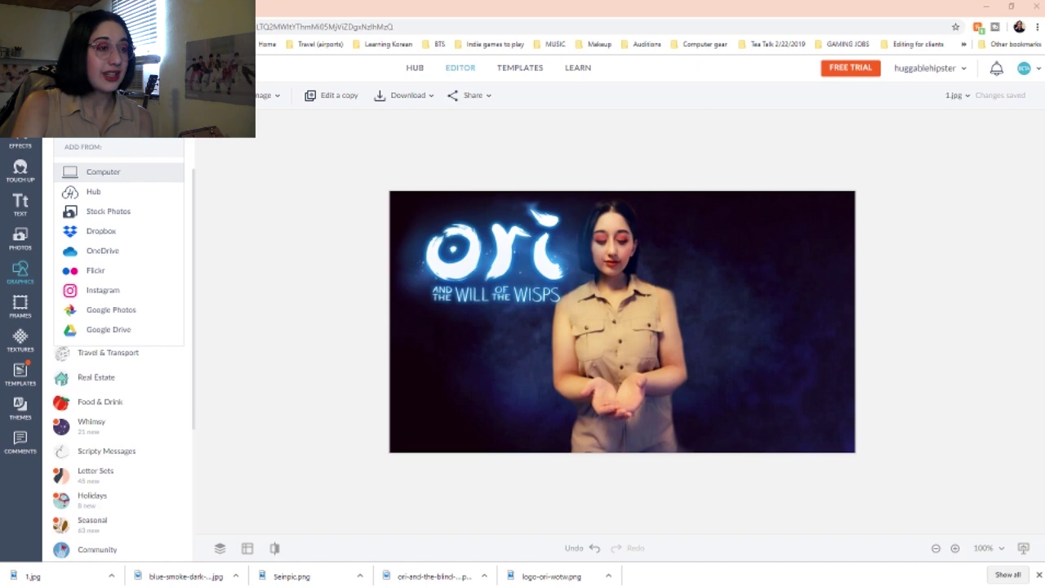
Step: Add Seinpic.png from the computer and place its orb in the cupped hands, erasing the black surroundings with a size 220 eraser
{"action": "left_click", "coordinate": [103, 171]}
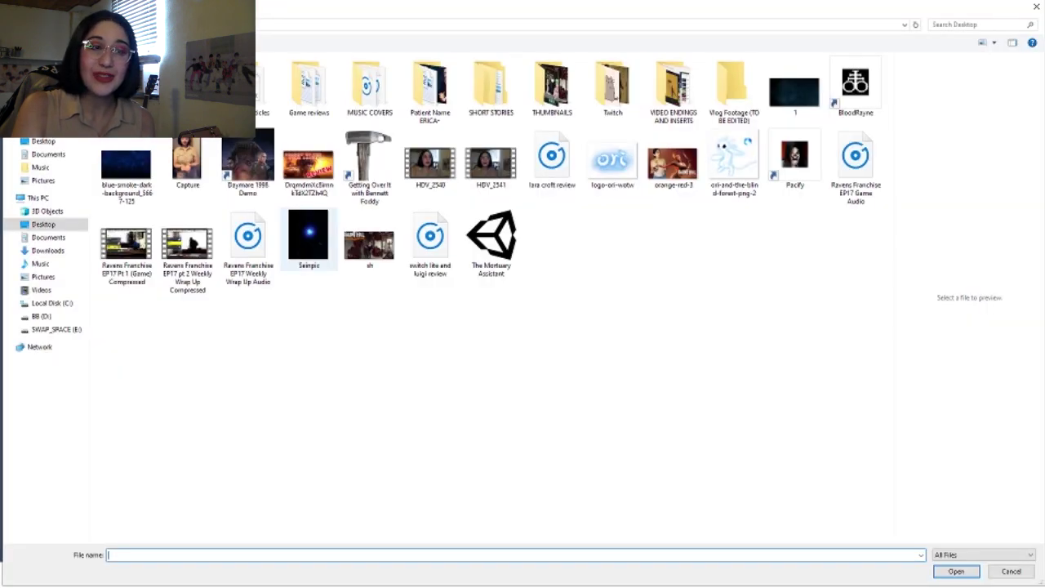
{"action": "double_click", "coordinate": [308, 237]}
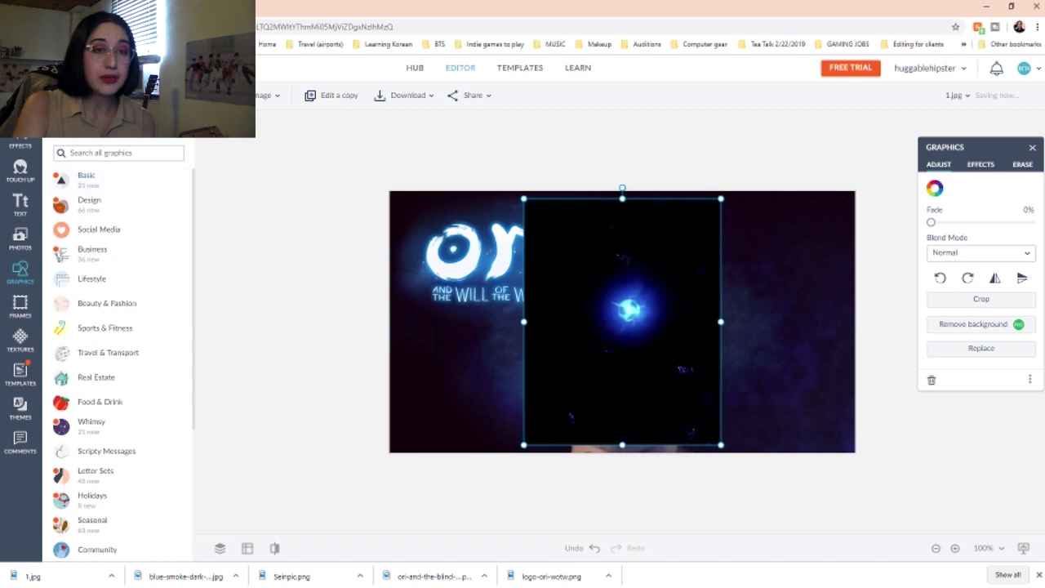
{"action": "left_click", "coordinate": [1023, 164]}
{"action": "left_click_drag", "start_coordinate": [940, 222], "coordinate": [975, 222]}
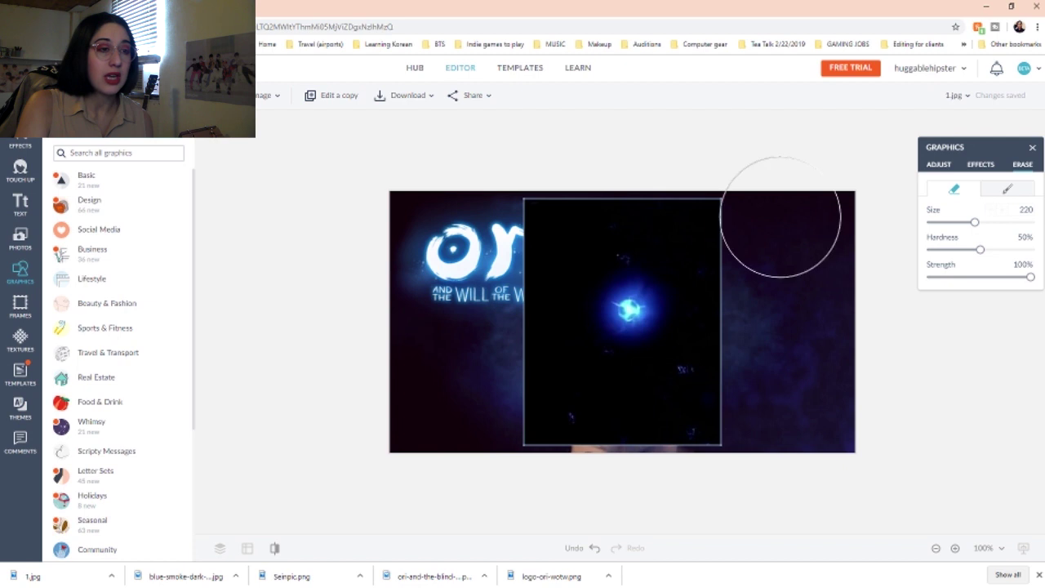
{"action": "mouse_move", "coordinate": [742, 210]}
{"action": "left_mouse_down"}
{"action": "mouse_move", "coordinate": [597, 177]}
{"action": "mouse_move", "coordinate": [532, 236]}
{"action": "mouse_move", "coordinate": [556, 194]}
{"action": "mouse_move", "coordinate": [576, 187]}
{"action": "mouse_move", "coordinate": [516, 228]}
{"action": "mouse_move", "coordinate": [538, 384]}
{"action": "mouse_move", "coordinate": [584, 420]}
{"action": "mouse_move", "coordinate": [648, 432]}
{"action": "mouse_move", "coordinate": [688, 415]}
{"action": "mouse_move", "coordinate": [697, 383]}
{"action": "mouse_move", "coordinate": [743, 343]}
{"action": "mouse_move", "coordinate": [732, 301]}
{"action": "mouse_move", "coordinate": [670, 208]}
{"action": "mouse_move", "coordinate": [626, 214]}
{"action": "mouse_move", "coordinate": [548, 263]}
{"action": "mouse_move", "coordinate": [528, 296]}
{"action": "mouse_move", "coordinate": [541, 332]}
{"action": "mouse_move", "coordinate": [579, 395]}
{"action": "mouse_move", "coordinate": [627, 417]}
{"action": "mouse_move", "coordinate": [671, 400]}
{"action": "mouse_move", "coordinate": [705, 366]}
{"action": "mouse_move", "coordinate": [728, 282]}
{"action": "mouse_move", "coordinate": [709, 373]}
{"action": "mouse_move", "coordinate": [656, 405]}
{"action": "mouse_move", "coordinate": [627, 391]}
{"action": "left_mouse_up"}
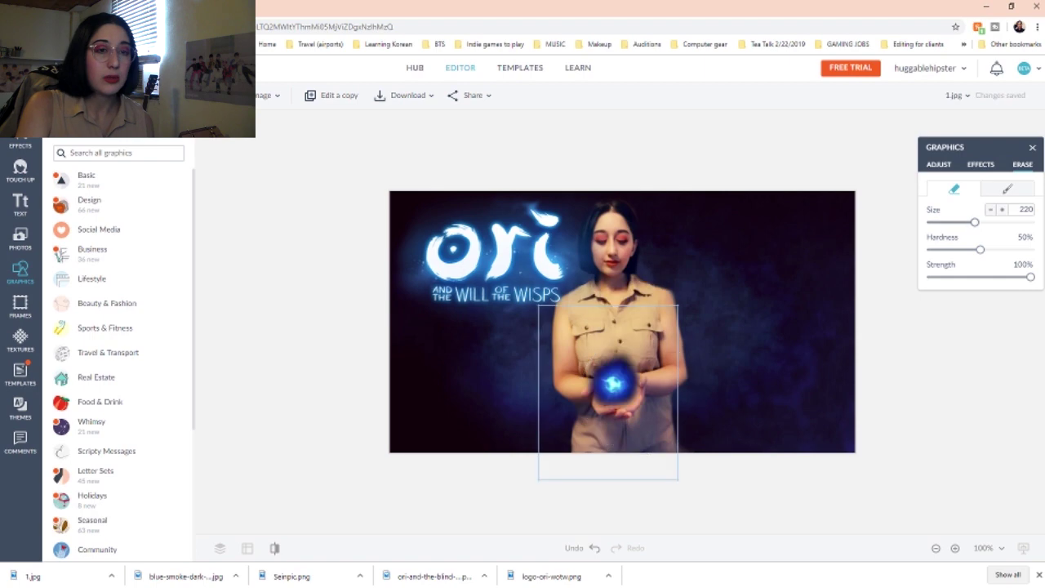
Step: Trim the dark fringe around the glowing orb along the shirt and fingers with the eraser at size 16
{"action": "left_click_drag", "start_coordinate": [974, 222], "coordinate": [932, 222]}
{"action": "left_click", "coordinate": [630, 335]}
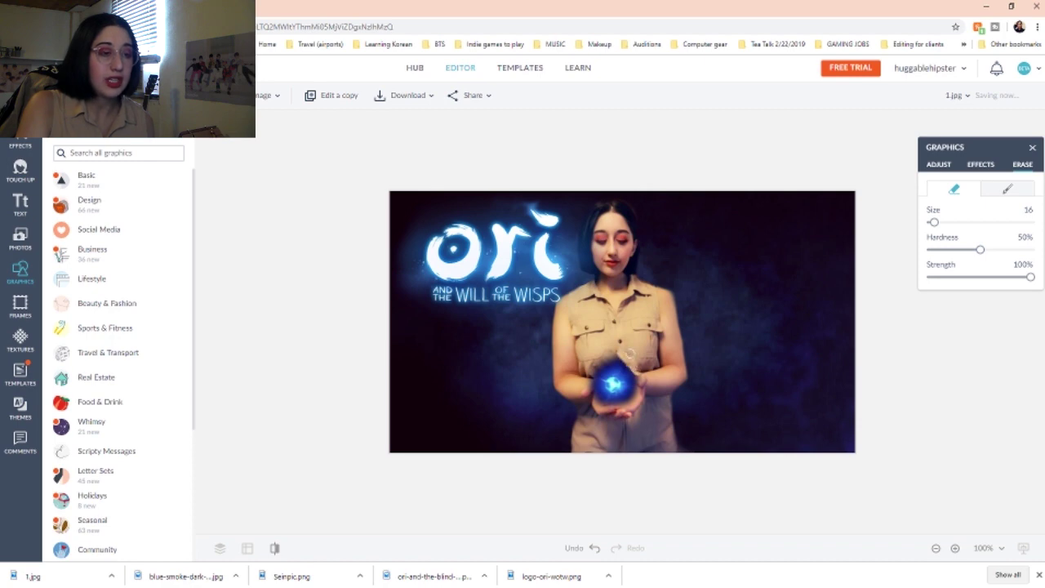
{"action": "scroll", "coordinate": [635, 365], "scroll_direction": "up", "scroll_amount": 6}
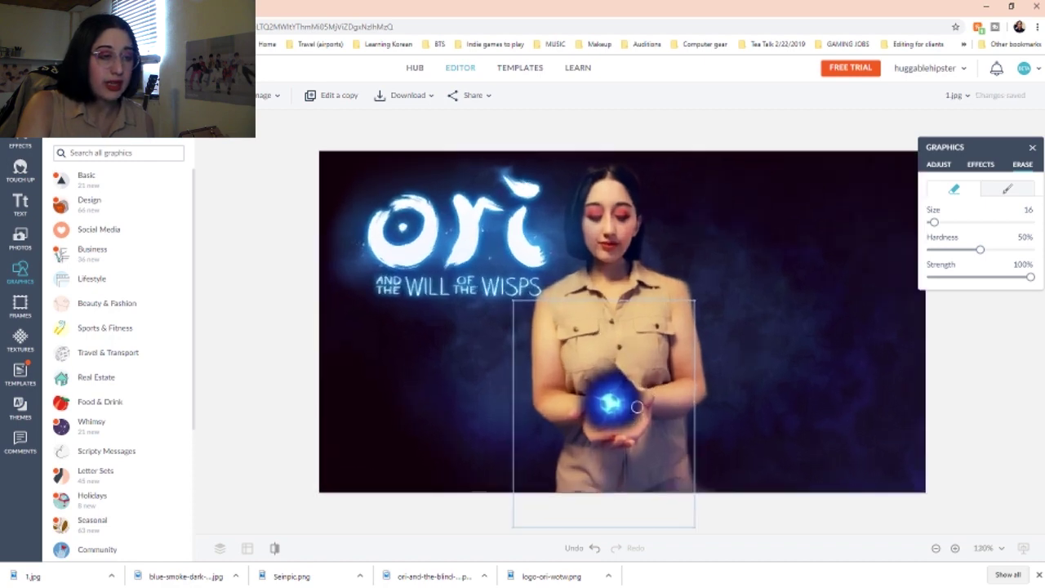
{"action": "left_click_drag", "start_coordinate": [579, 413], "coordinate": [617, 403]}
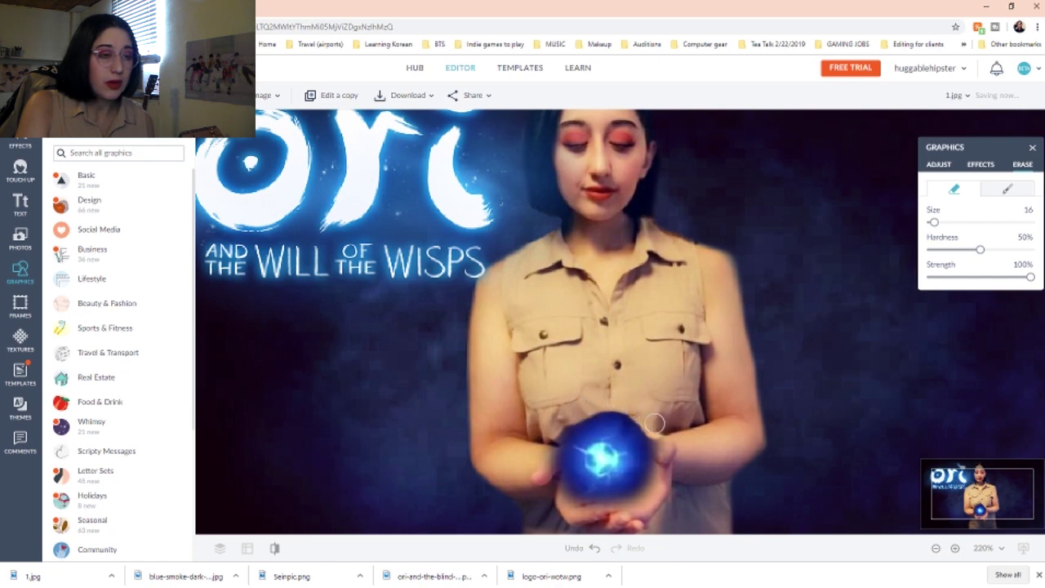
{"action": "left_click_drag", "start_coordinate": [653, 425], "coordinate": [635, 415]}
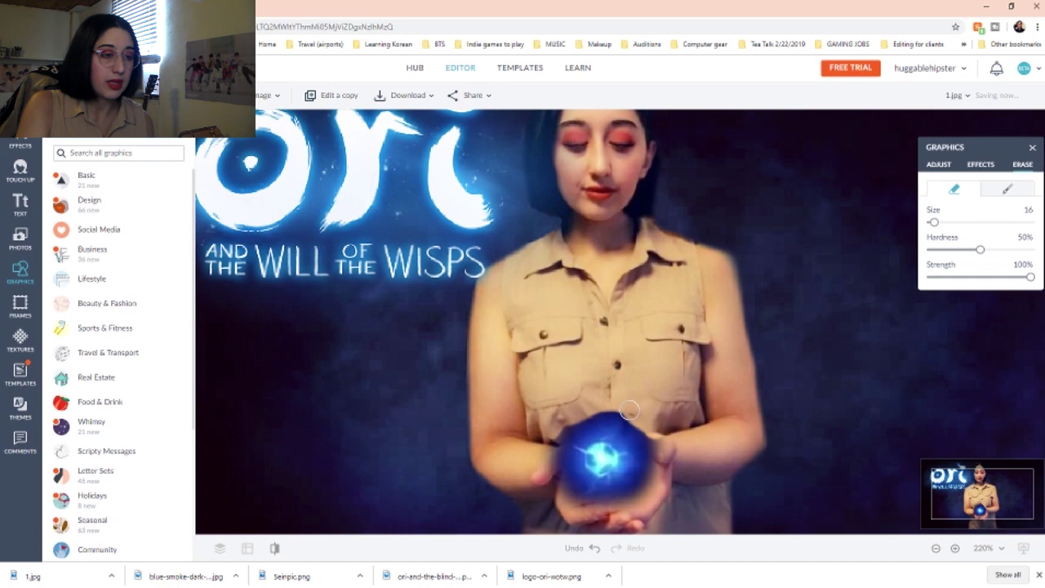
{"action": "mouse_move", "coordinate": [598, 407]}
{"action": "left_mouse_down"}
{"action": "mouse_move", "coordinate": [556, 442]}
{"action": "mouse_move", "coordinate": [555, 494]}
{"action": "mouse_move", "coordinate": [593, 523]}
{"action": "mouse_move", "coordinate": [661, 499]}
{"action": "mouse_move", "coordinate": [599, 521]}
{"action": "mouse_move", "coordinate": [564, 506]}
{"action": "mouse_move", "coordinate": [573, 513]}
{"action": "left_mouse_up"}
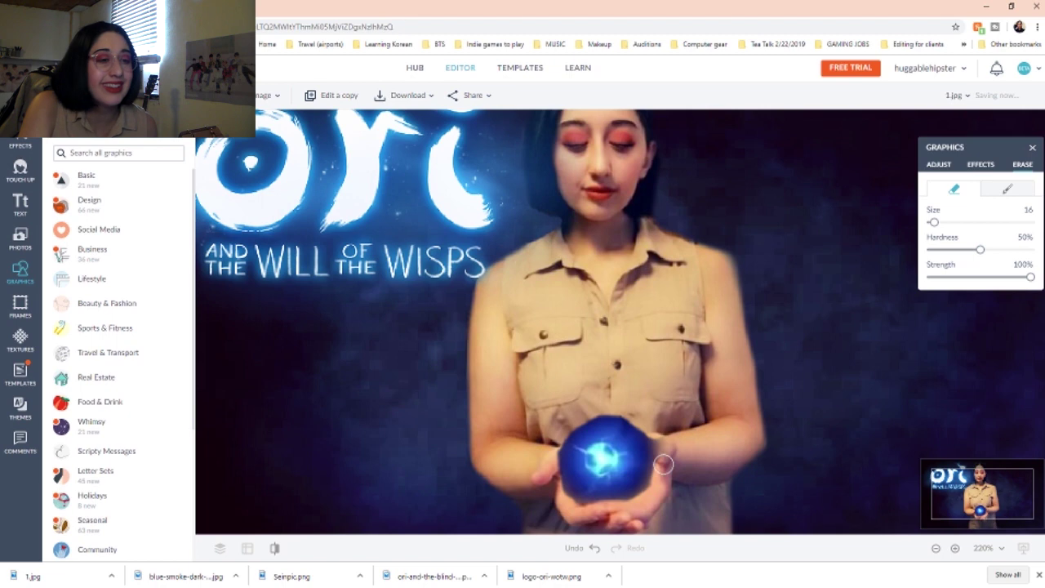
{"action": "mouse_move", "coordinate": [651, 422]}
{"action": "left_mouse_down"}
{"action": "mouse_move", "coordinate": [651, 413]}
{"action": "mouse_move", "coordinate": [645, 456]}
{"action": "mouse_move", "coordinate": [677, 438]}
{"action": "mouse_move", "coordinate": [666, 429]}
{"action": "mouse_move", "coordinate": [664, 441]}
{"action": "left_mouse_up"}
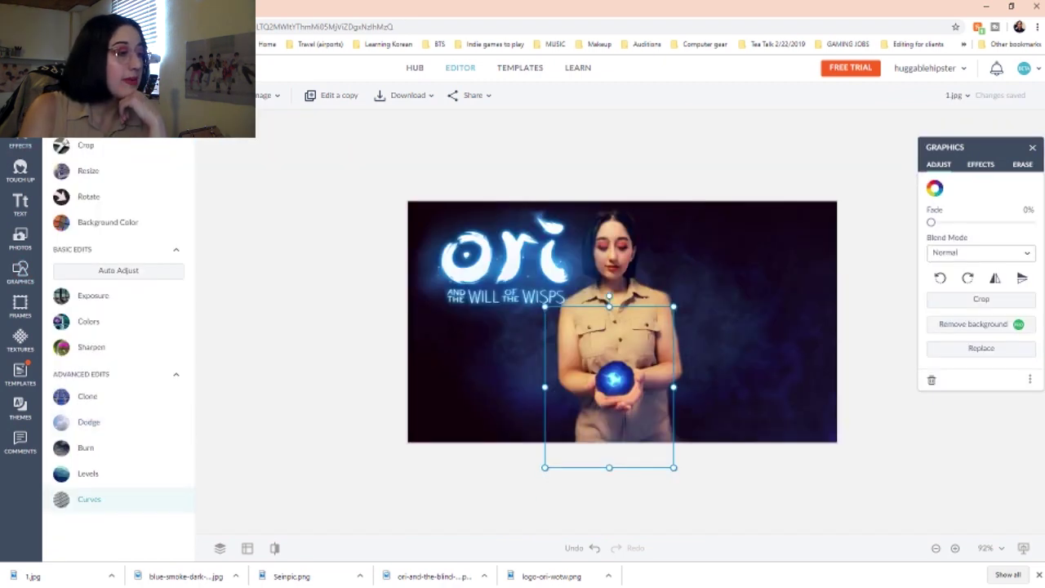
Step: Open Curves for the orb, apply the Low Contrast preset, raise the RGB curve's lower midtones and set color override to 21%
{"action": "left_click", "coordinate": [85, 499]}
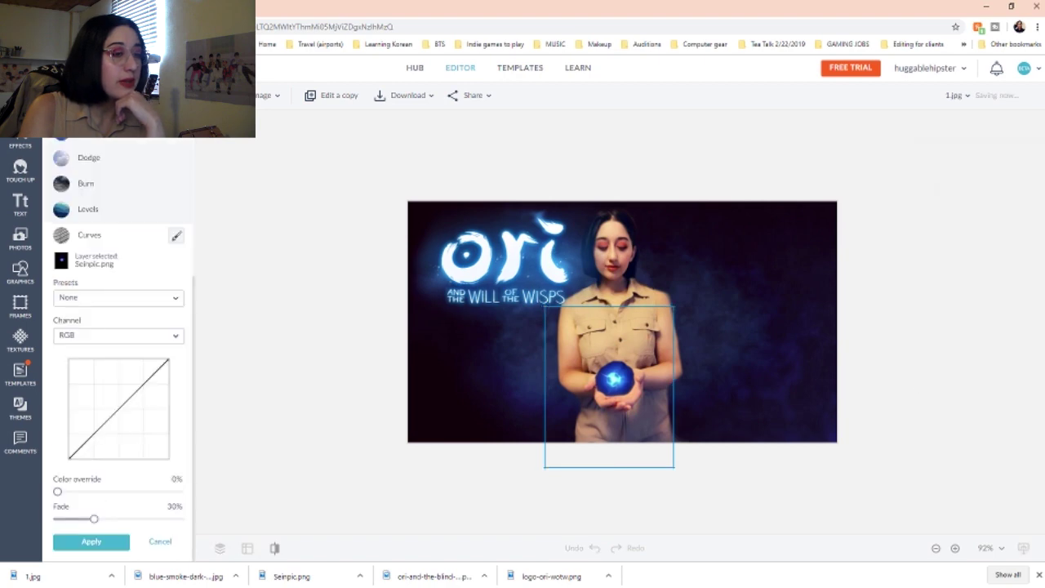
{"action": "mouse_move", "coordinate": [57, 492]}
{"action": "left_mouse_down"}
{"action": "mouse_move", "coordinate": [91, 491]}
{"action": "mouse_move", "coordinate": [58, 492]}
{"action": "left_mouse_up"}
{"action": "left_click", "coordinate": [118, 298]}
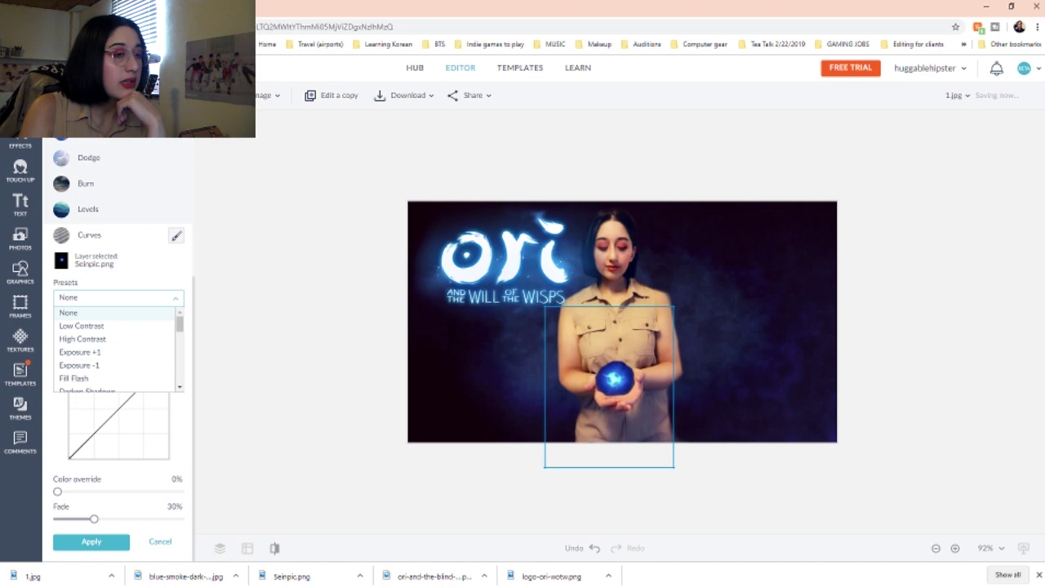
{"action": "left_click", "coordinate": [82, 326]}
{"action": "mouse_move", "coordinate": [119, 409]}
{"action": "left_mouse_down"}
{"action": "mouse_move", "coordinate": [101, 390]}
{"action": "mouse_move", "coordinate": [126, 431]}
{"action": "mouse_move", "coordinate": [127, 467]}
{"action": "mouse_move", "coordinate": [102, 404]}
{"action": "left_mouse_up"}
{"action": "left_click_drag", "start_coordinate": [57, 491], "coordinate": [89, 491]}
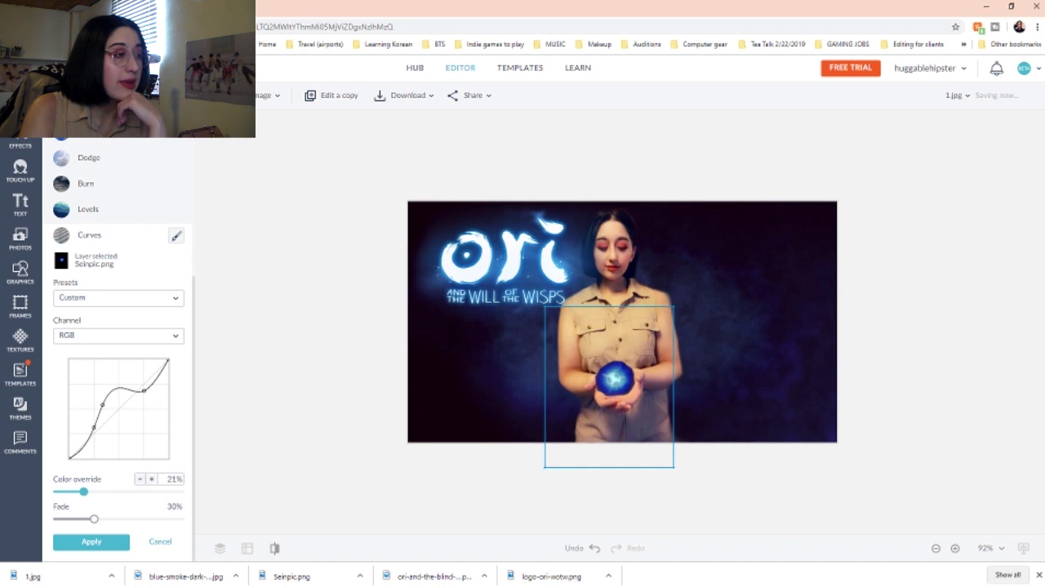
Step: Raise the Blue channel curve in the shadows and midtones to intensify the orb's blue, and apply the curves adjustment
{"action": "left_click", "coordinate": [119, 335]}
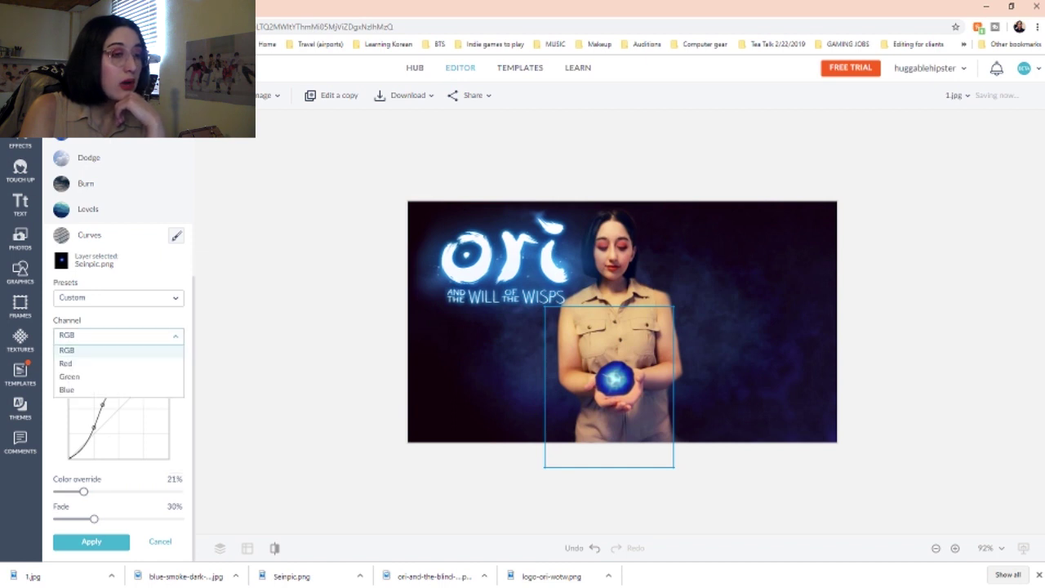
{"action": "left_click", "coordinate": [67, 390]}
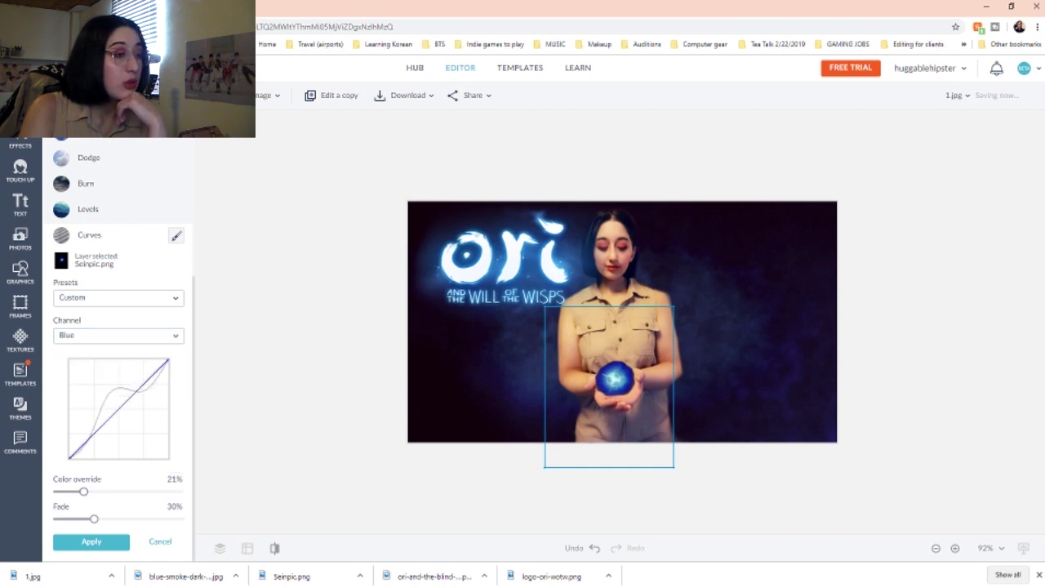
{"action": "left_click_drag", "start_coordinate": [109, 420], "coordinate": [94, 400]}
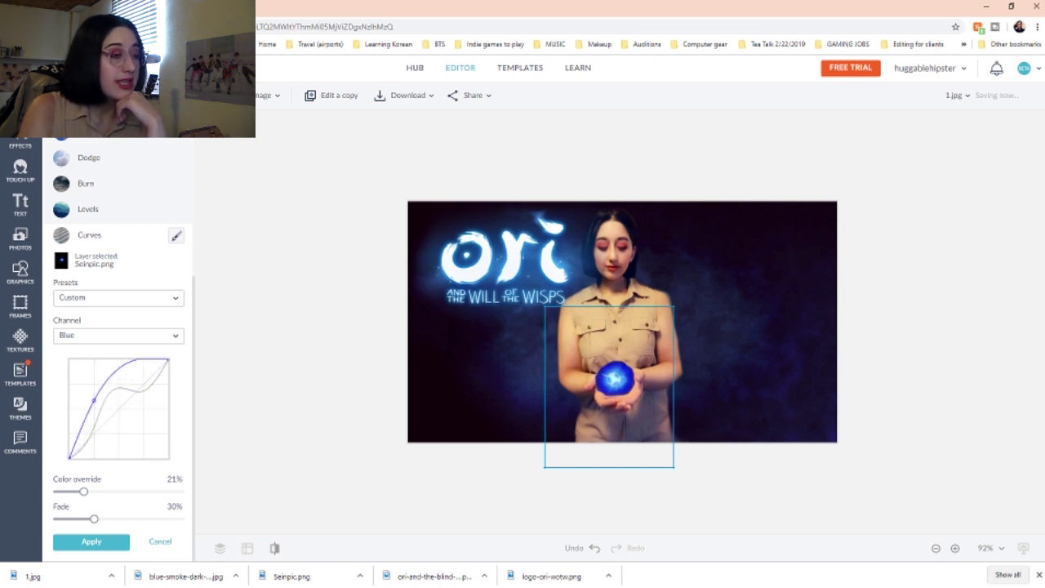
{"action": "left_click", "coordinate": [91, 541]}
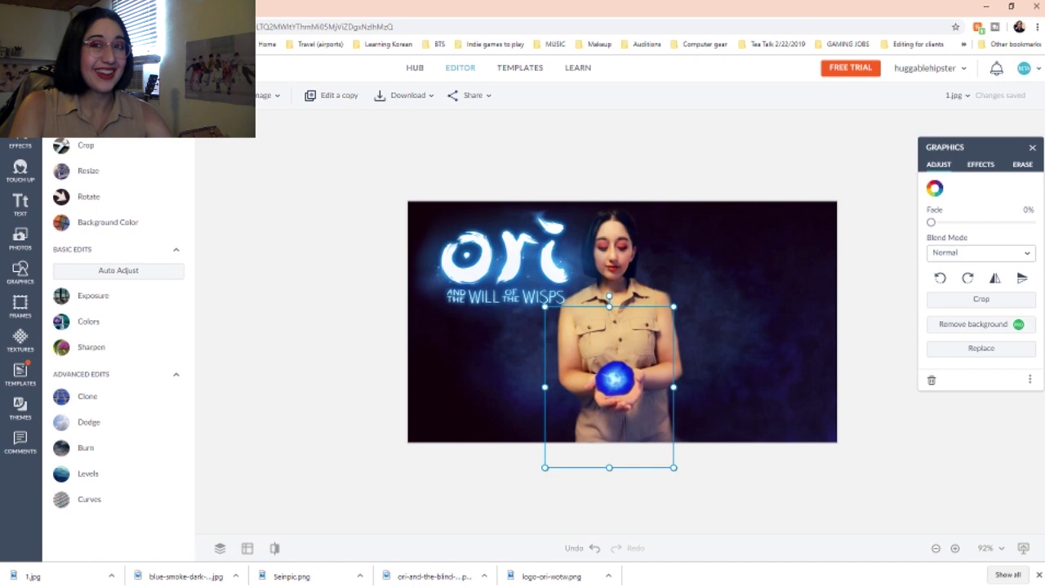
Step: Add a drop shadow to the orb and set the shadow color to near-white #fcf1f1
{"action": "scroll", "coordinate": [622, 322], "scroll_direction": "up", "scroll_amount": 10}
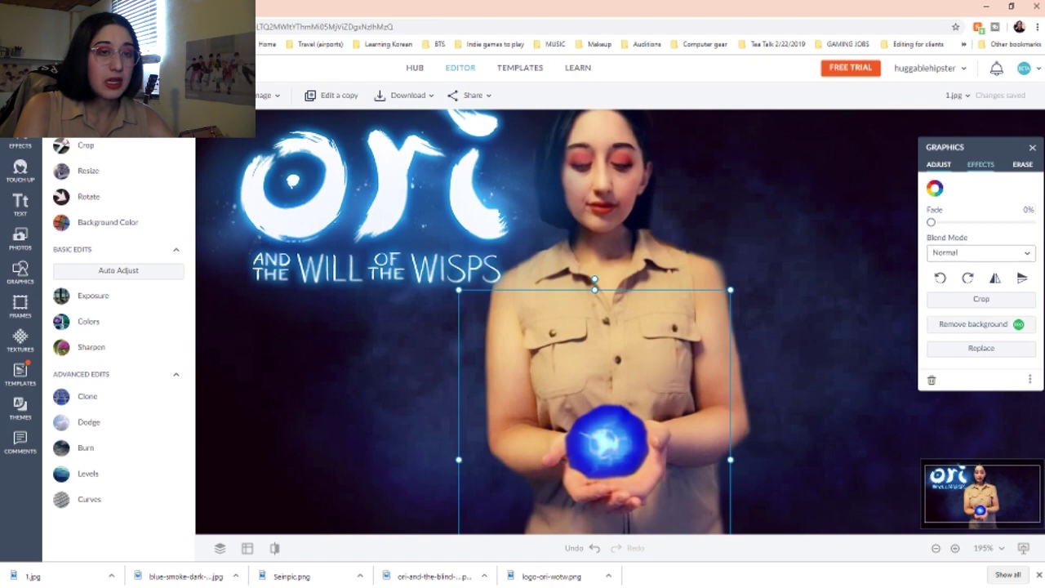
{"action": "left_click", "coordinate": [981, 164]}
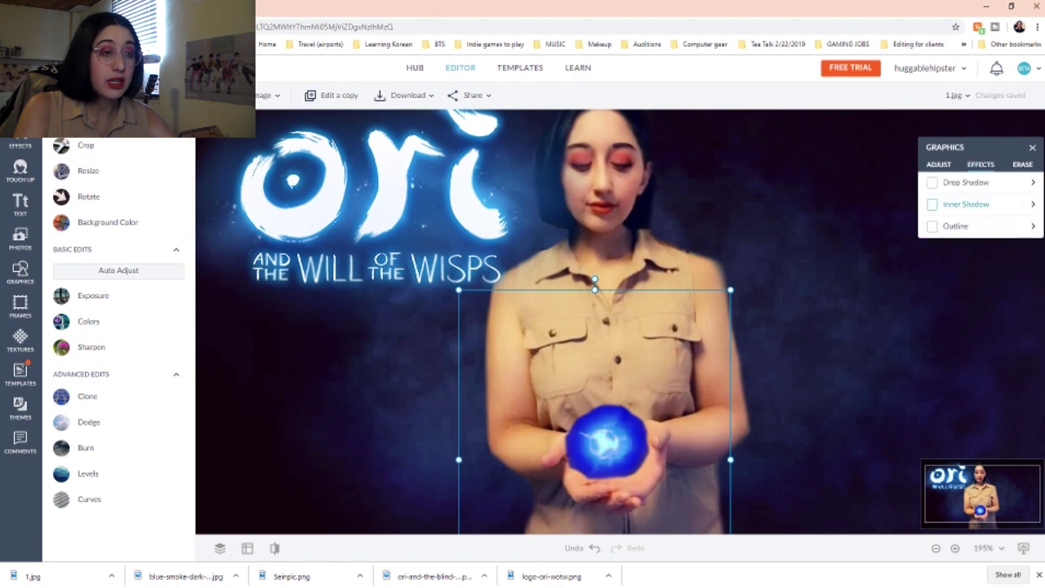
{"action": "left_click", "coordinate": [932, 182]}
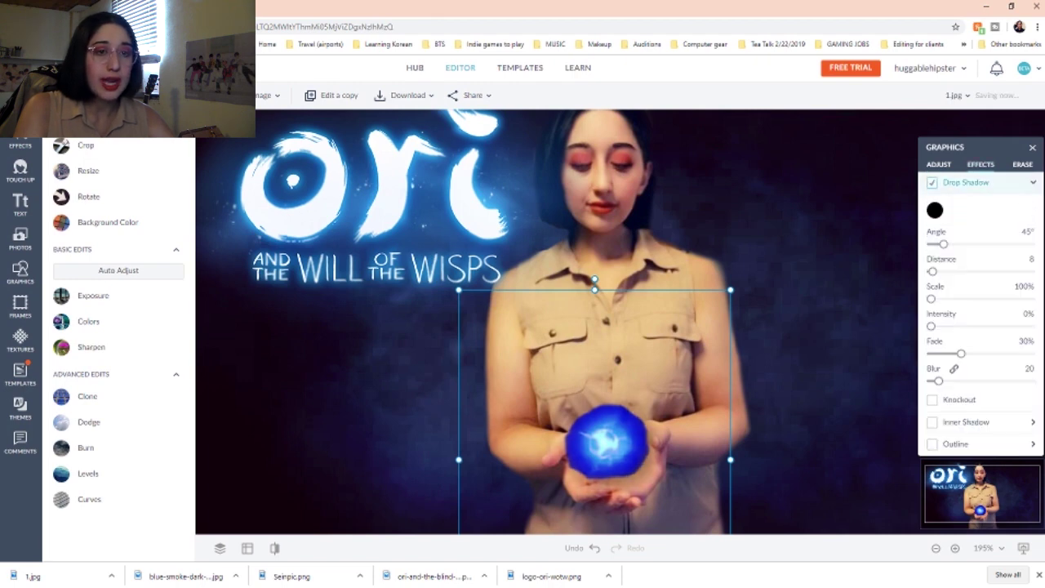
{"action": "left_click", "coordinate": [935, 209]}
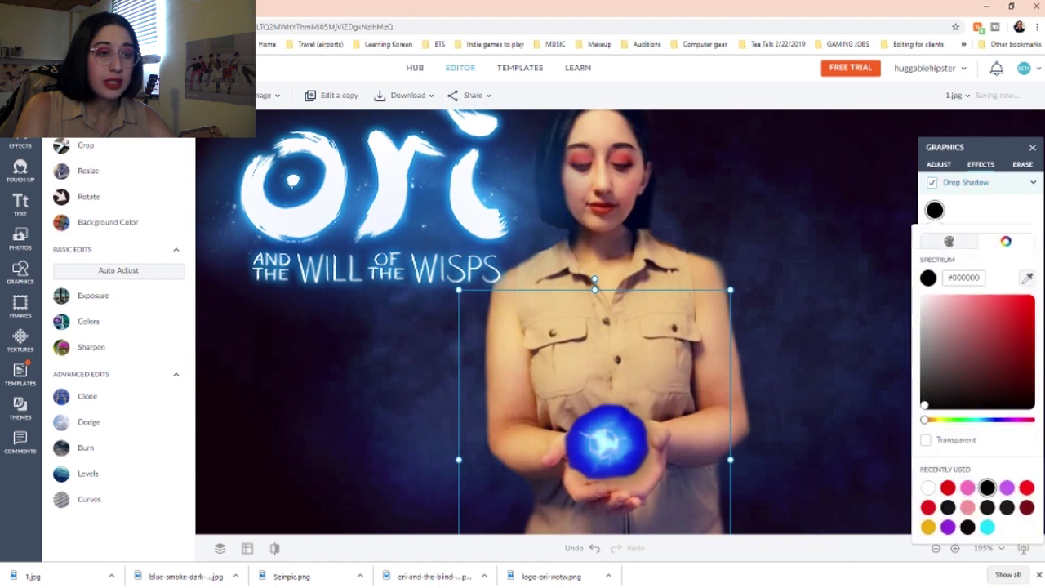
{"action": "left_click", "coordinate": [930, 301]}
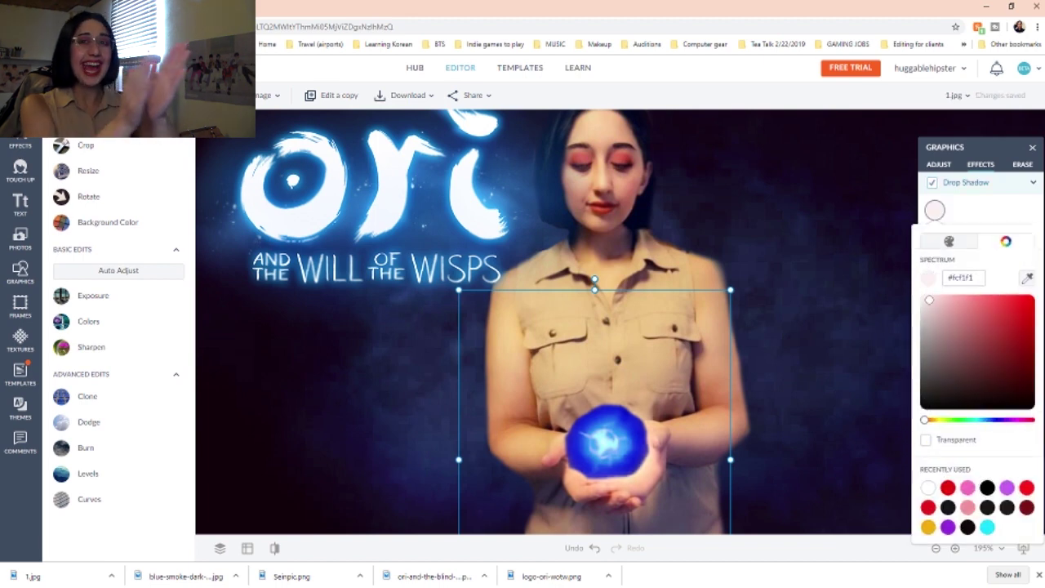
{"action": "left_click", "coordinate": [935, 210]}
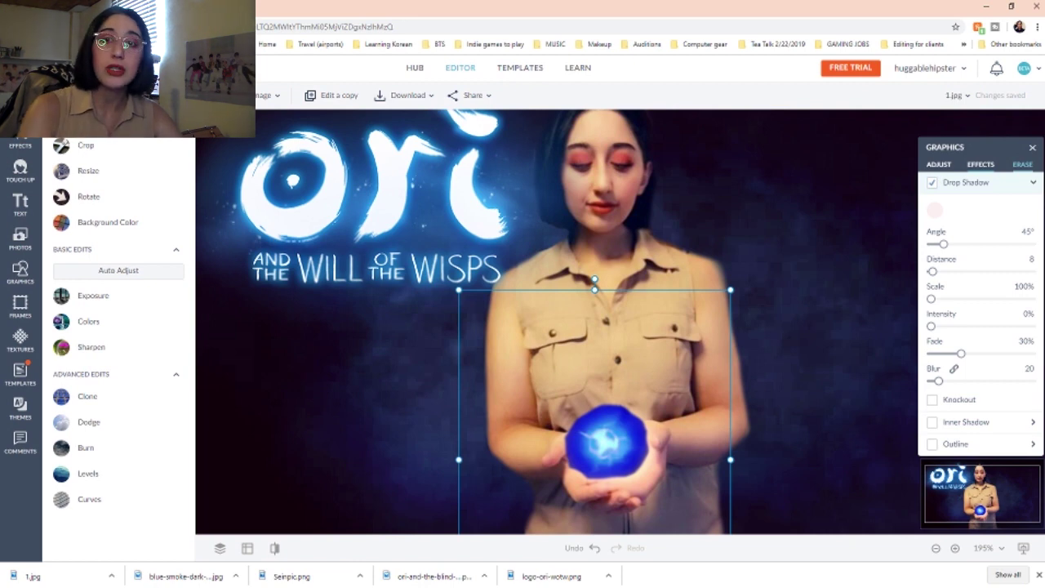
Step: Erase the orb's outer blue rim down to its bright core, refining the edge with a smaller restore brush
{"action": "left_click", "coordinate": [1023, 165]}
{"action": "mouse_move", "coordinate": [546, 478]}
{"action": "left_mouse_down"}
{"action": "mouse_move", "coordinate": [555, 405]}
{"action": "mouse_move", "coordinate": [600, 358]}
{"action": "mouse_move", "coordinate": [651, 414]}
{"action": "mouse_move", "coordinate": [665, 400]}
{"action": "mouse_move", "coordinate": [654, 460]}
{"action": "mouse_move", "coordinate": [656, 428]}
{"action": "mouse_move", "coordinate": [633, 389]}
{"action": "mouse_move", "coordinate": [539, 413]}
{"action": "mouse_move", "coordinate": [557, 430]}
{"action": "mouse_move", "coordinate": [555, 476]}
{"action": "left_mouse_up"}
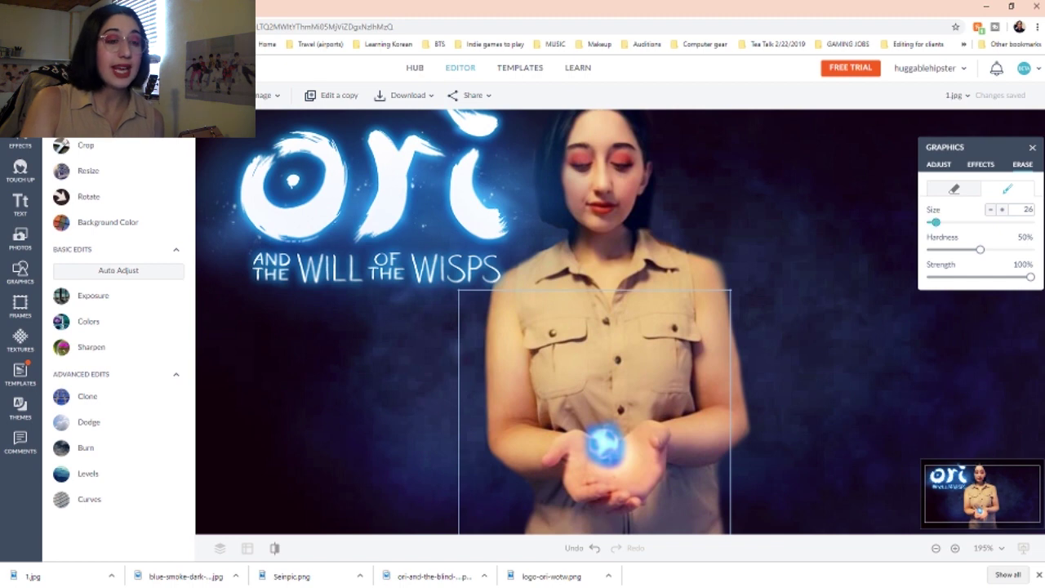
{"action": "left_click_drag", "start_coordinate": [936, 222], "coordinate": [933, 222]}
{"action": "scroll", "coordinate": [621, 322], "scroll_direction": "up", "scroll_amount": 2}
{"action": "scroll", "coordinate": [727, 449], "scroll_direction": "up", "scroll_amount": 1}
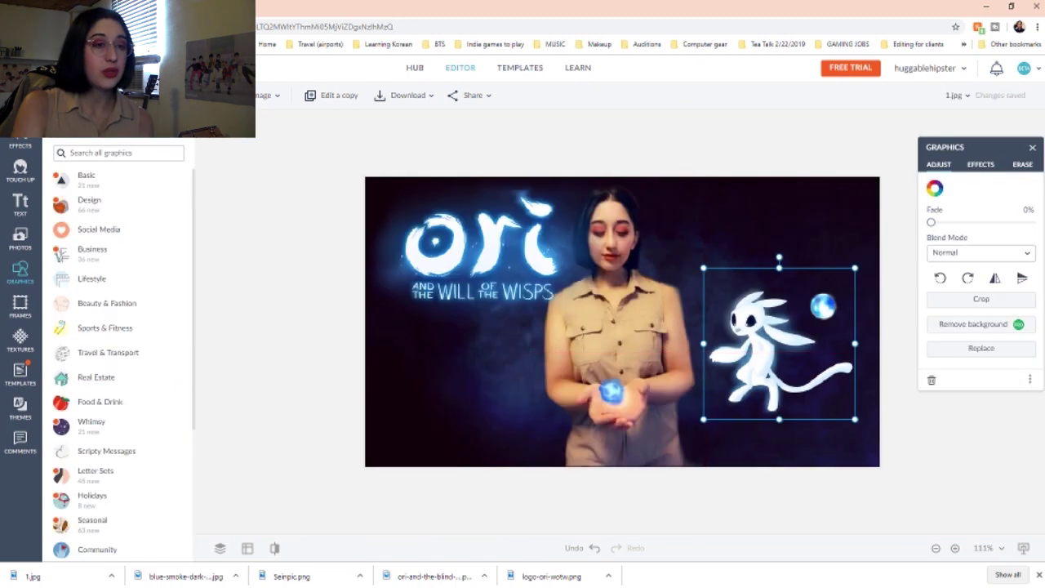
Step: Shrink the white Ori creature graphic and place it beside the woman's face, above her shoulder on the logo's opposite side
{"action": "left_click_drag", "start_coordinate": [704, 268], "coordinate": [786, 349]}
{"action": "left_click_drag", "start_coordinate": [819, 384], "coordinate": [683, 253]}
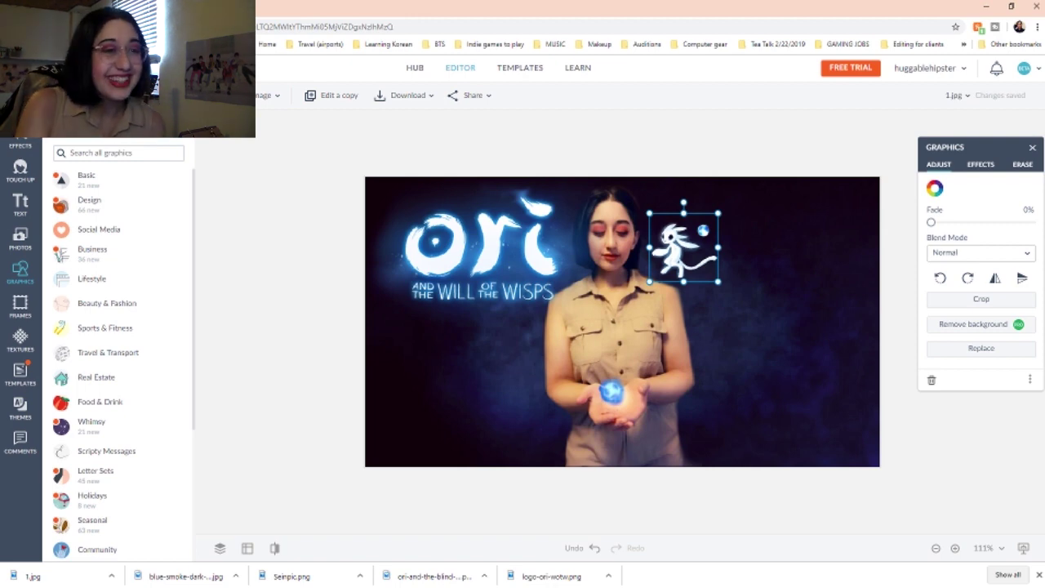
{"action": "key", "text": "Escape"}
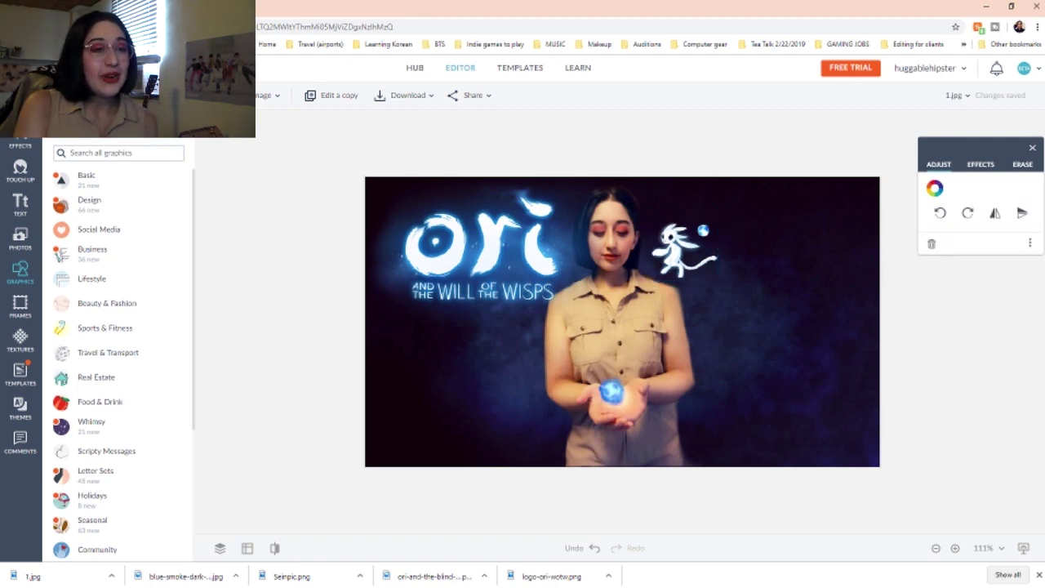
{"action": "left_click", "coordinate": [682, 249]}
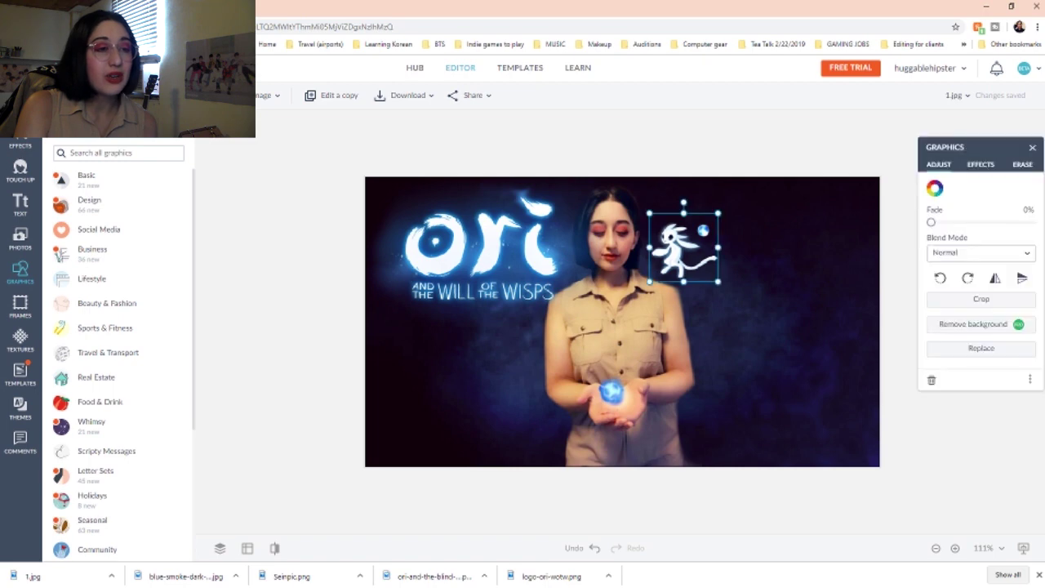
{"action": "scroll", "coordinate": [683, 249], "scroll_direction": "up", "scroll_amount": 5}
{"action": "left_click_drag", "start_coordinate": [742, 167], "coordinate": [732, 187]}
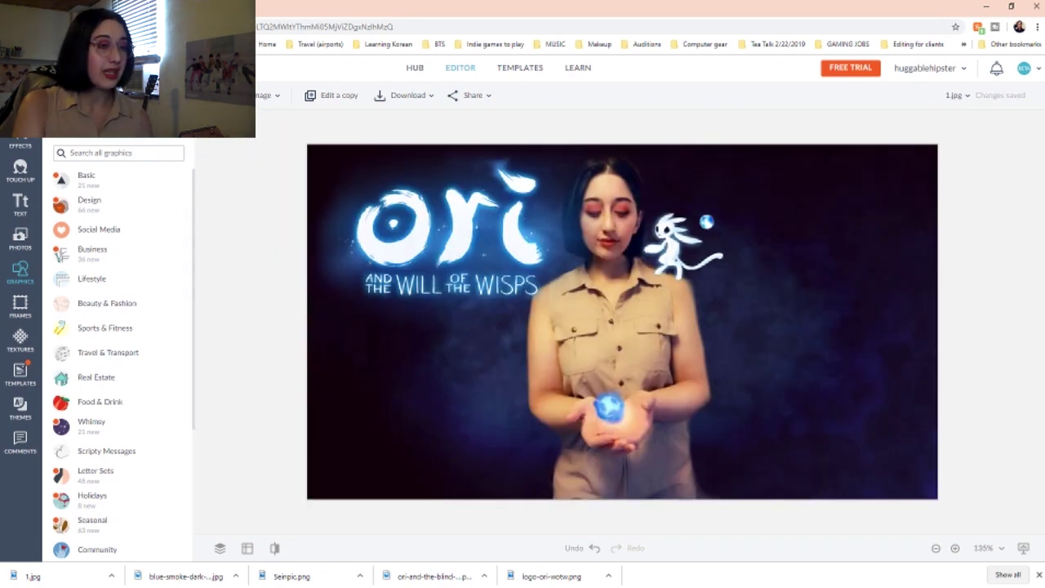
Step: Crop the entire image to 758 × 467 px, trimming the empty smoke area beside the creature
{"action": "left_click", "coordinate": [21, 105]}
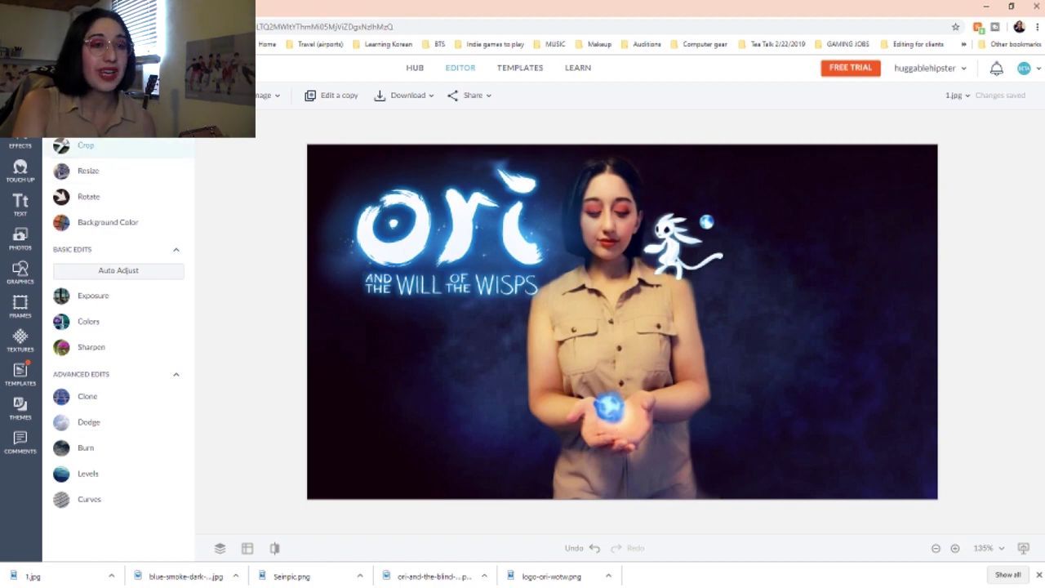
{"action": "left_click", "coordinate": [86, 145]}
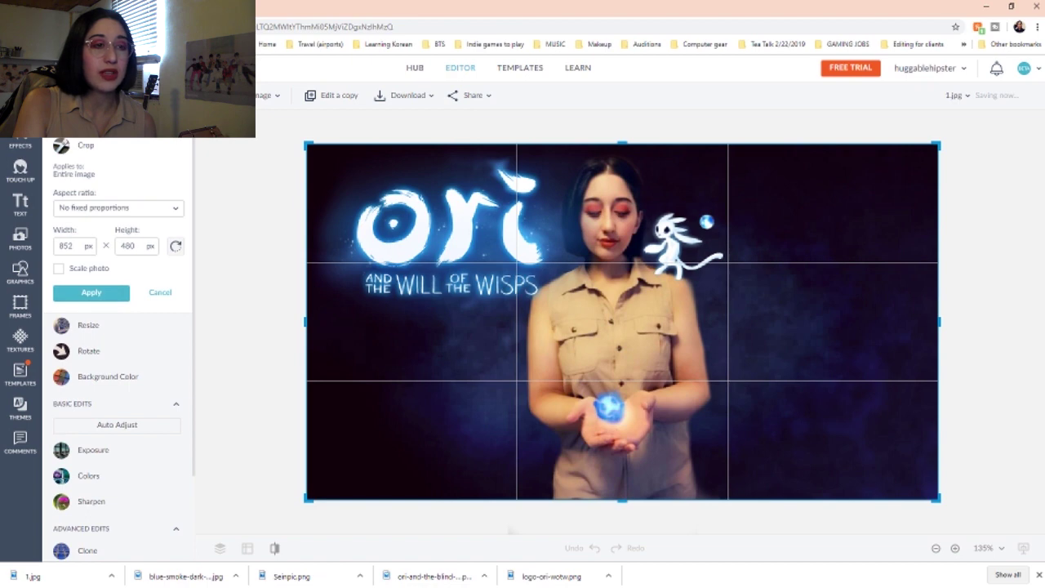
{"action": "left_click_drag", "start_coordinate": [938, 145], "coordinate": [868, 154]}
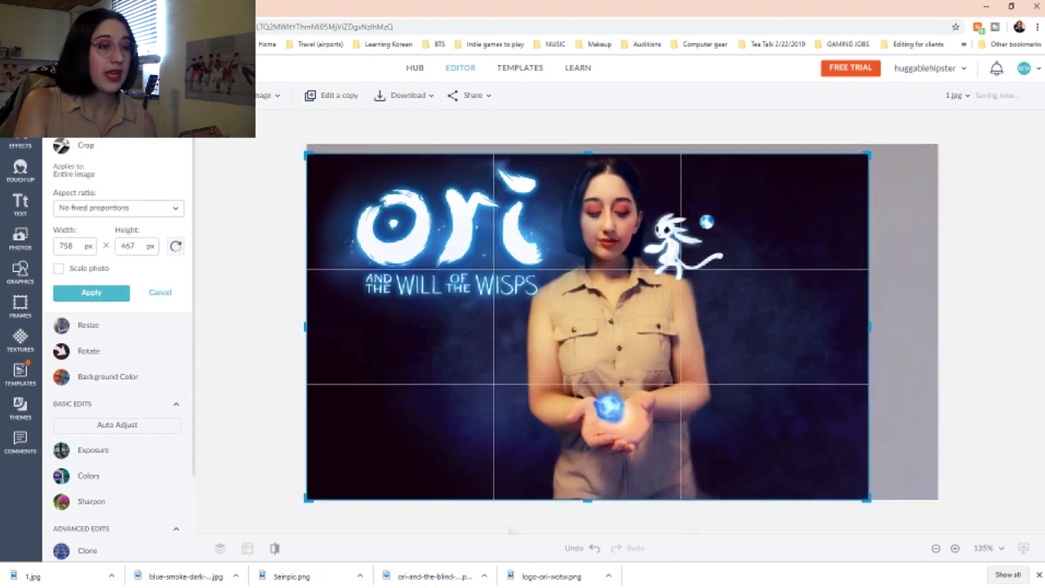
{"action": "left_click", "coordinate": [91, 293]}
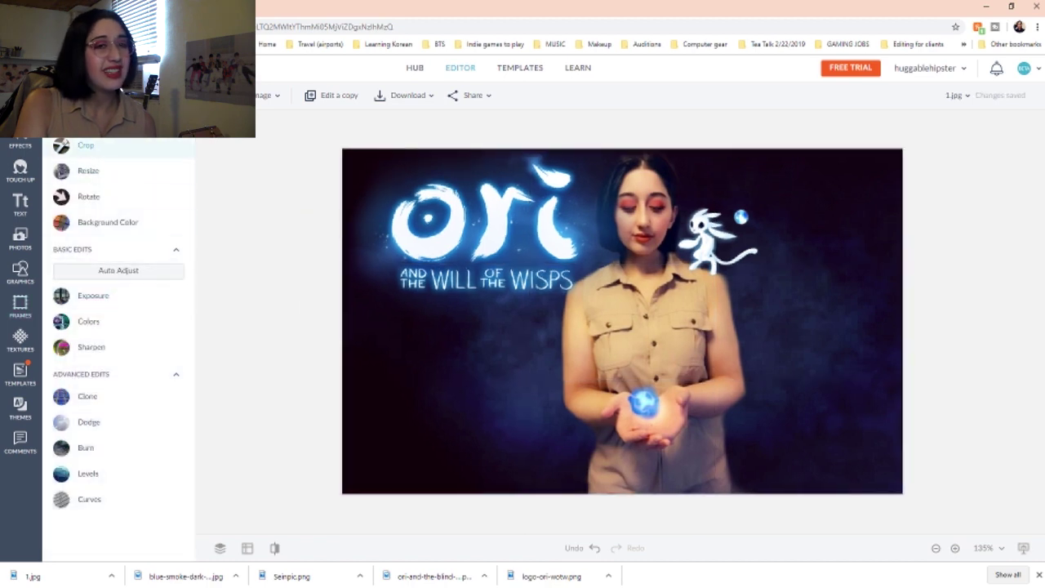
Step: Redo the crop with a wider frame of 802 × 468 px
{"action": "left_click", "coordinate": [82, 146]}
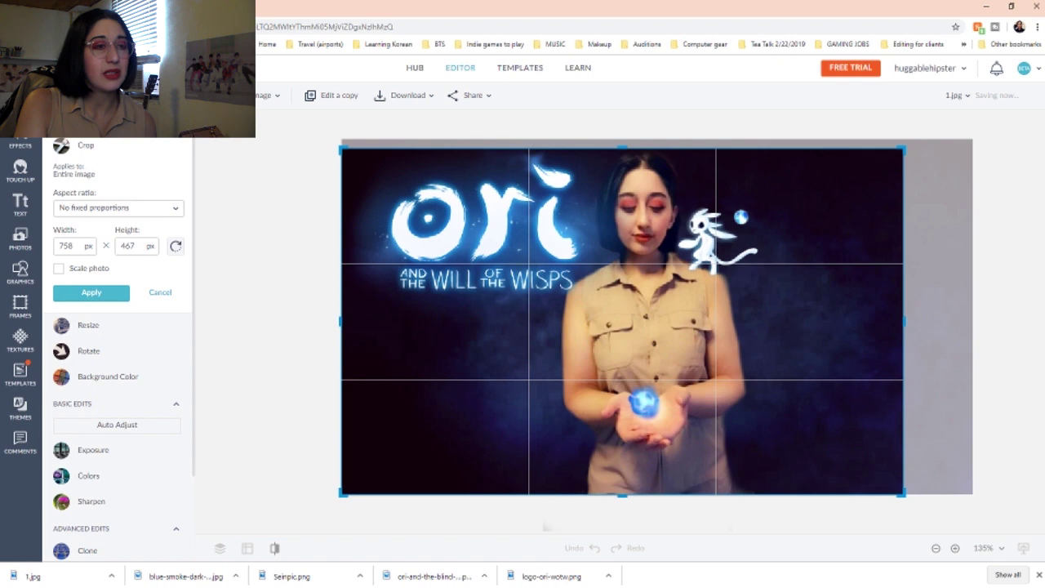
{"action": "left_click_drag", "start_coordinate": [903, 149], "coordinate": [972, 148]}
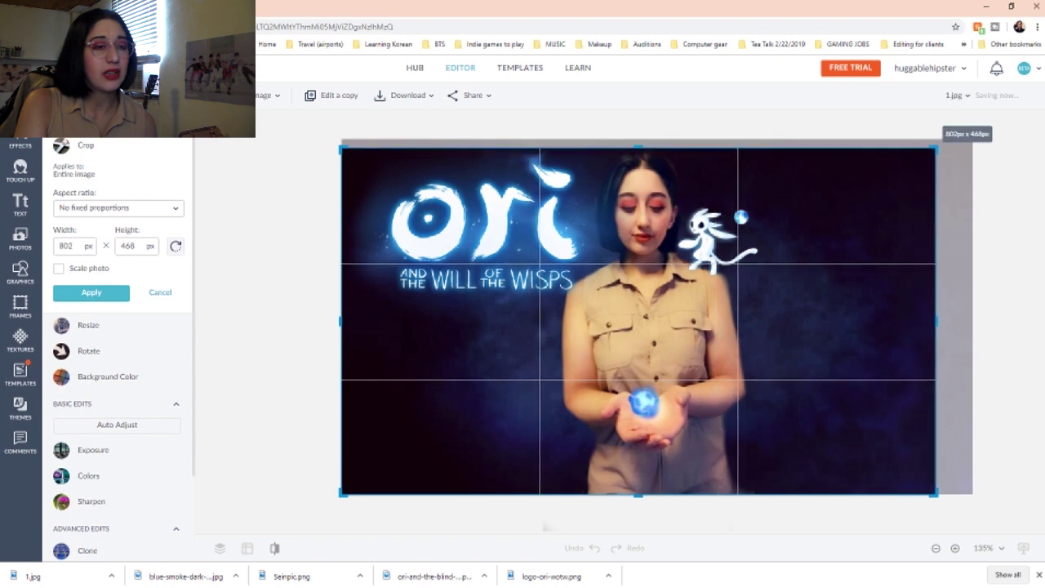
{"action": "left_click", "coordinate": [91, 292]}
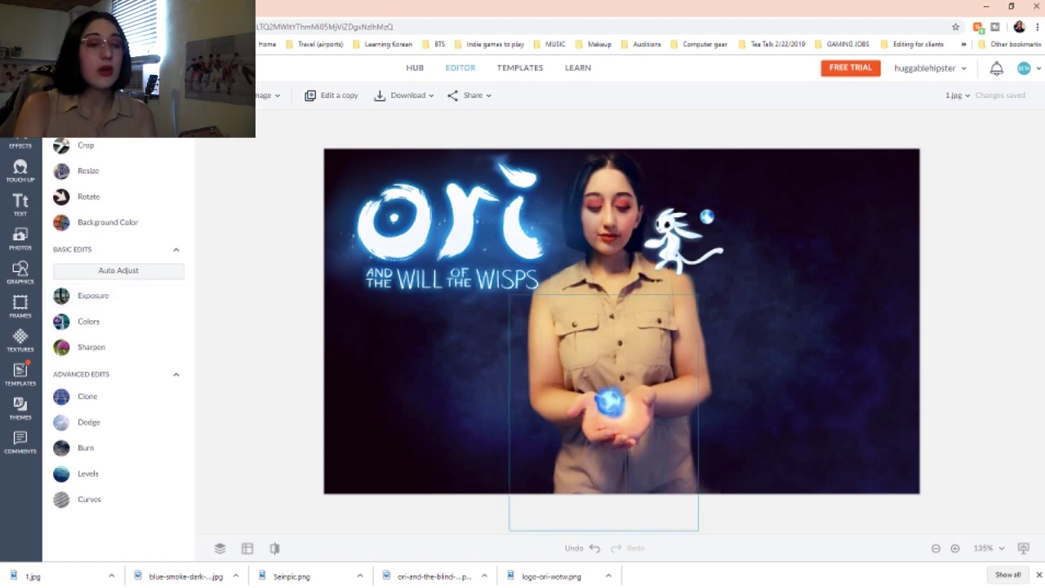
{"action": "left_click", "coordinate": [683, 239]}
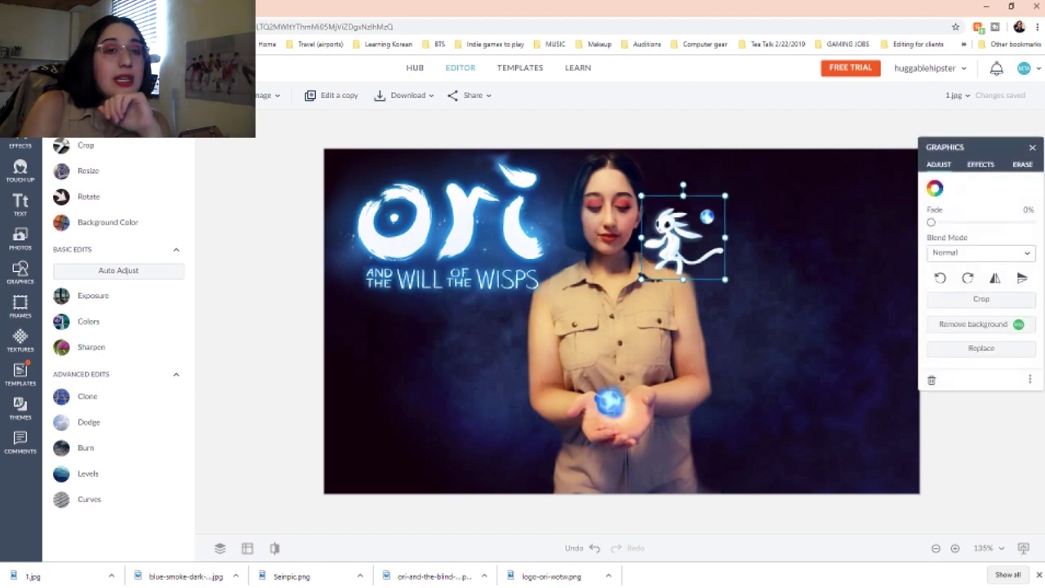
{"action": "left_click", "coordinate": [1022, 165]}
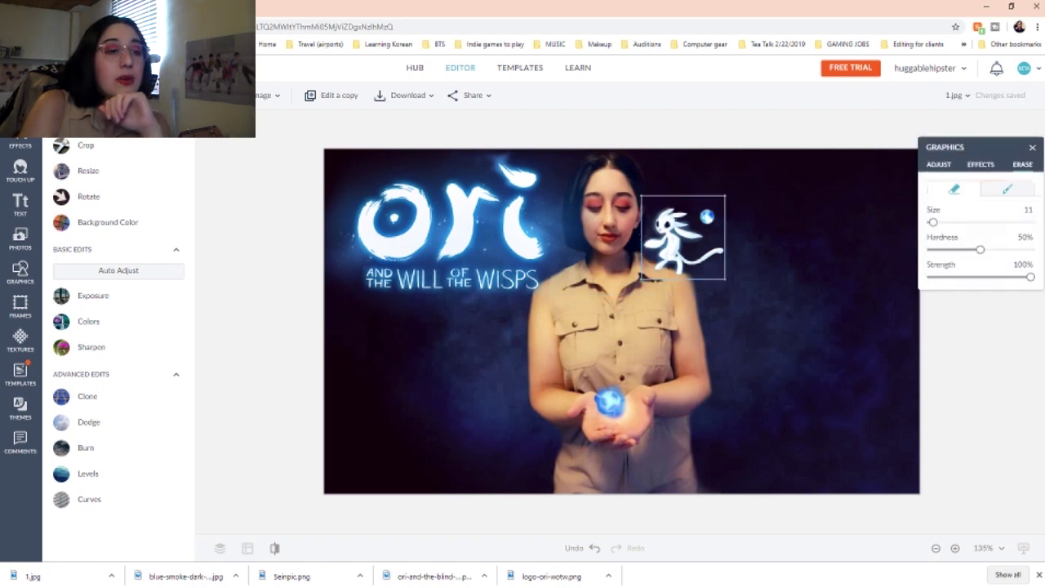
{"action": "left_click", "coordinate": [1008, 189]}
{"action": "key", "text": "Escape"}
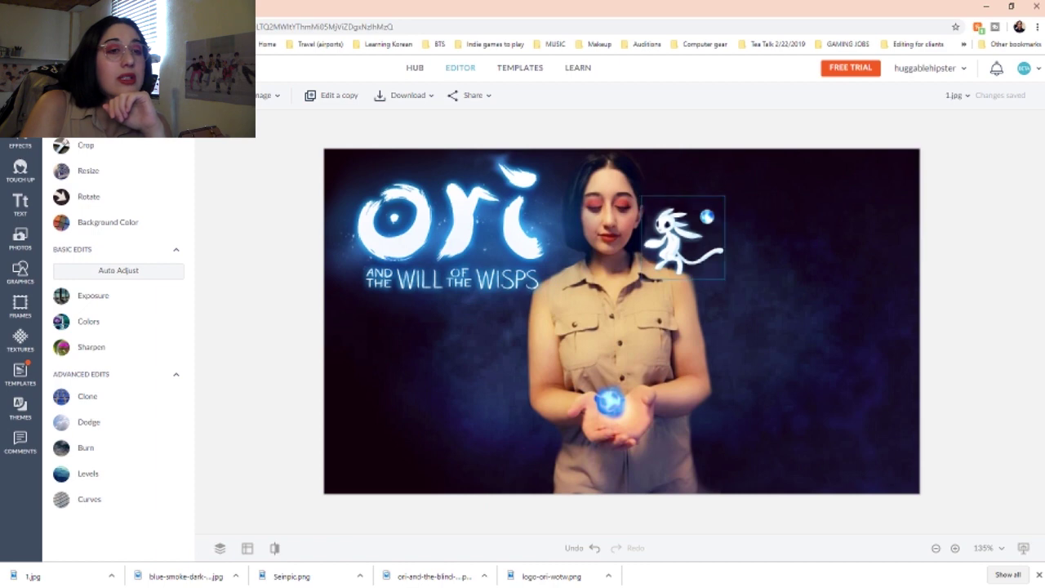
Step: Erase the small blue orb beside the Ori creature with the eraser at size 11
{"action": "left_click", "coordinate": [685, 236]}
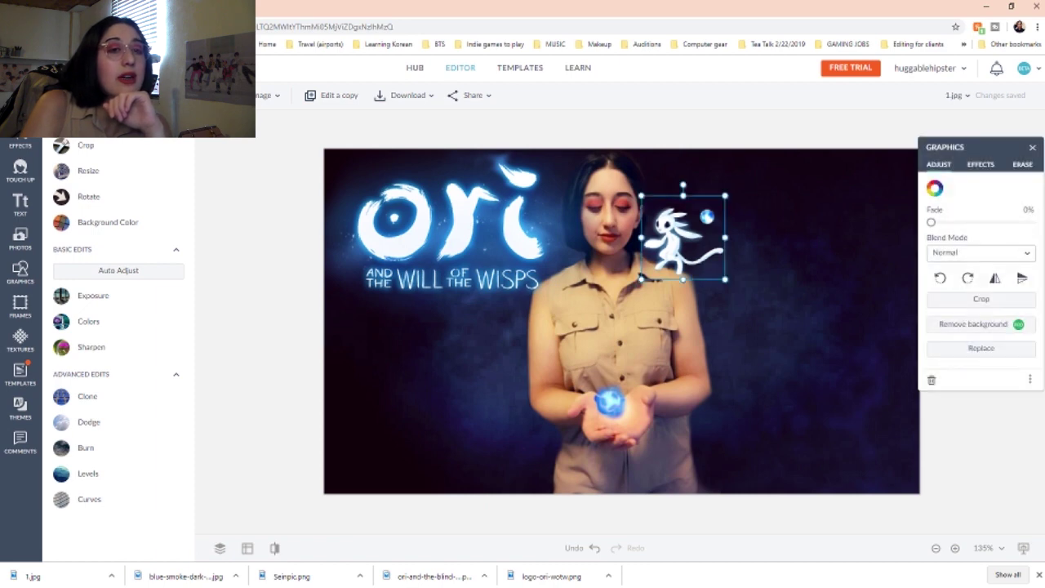
{"action": "left_click", "coordinate": [1022, 165]}
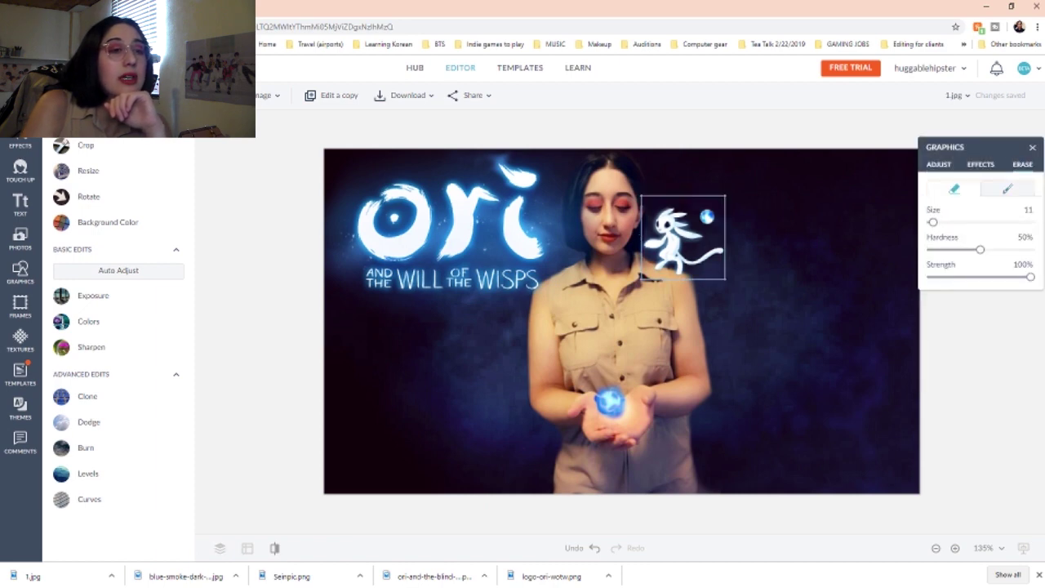
{"action": "mouse_move", "coordinate": [715, 214]}
{"action": "left_mouse_down"}
{"action": "mouse_move", "coordinate": [704, 214]}
{"action": "mouse_move", "coordinate": [722, 223]}
{"action": "mouse_move", "coordinate": [711, 222]}
{"action": "left_mouse_up"}
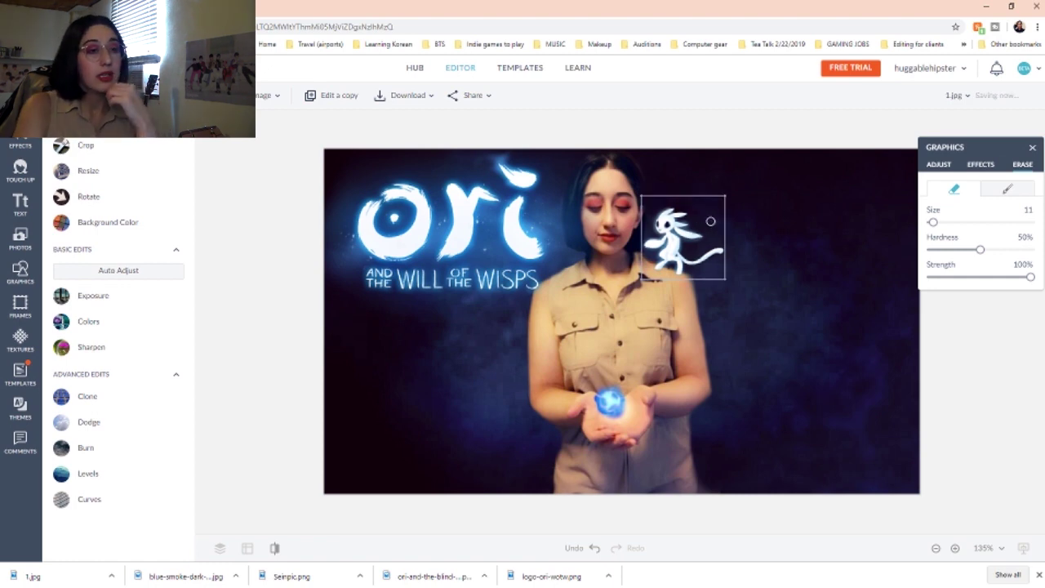
{"action": "key", "text": "Escape"}
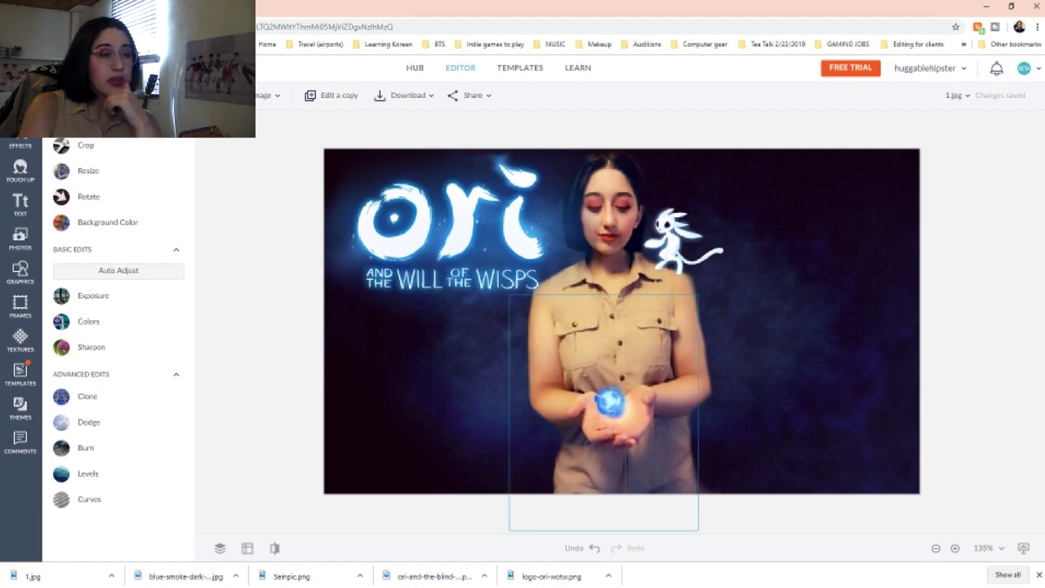
Step: Apply the color effect's Green variant at 30% fade to the orb in the woman's hands
{"action": "left_click", "coordinate": [610, 404]}
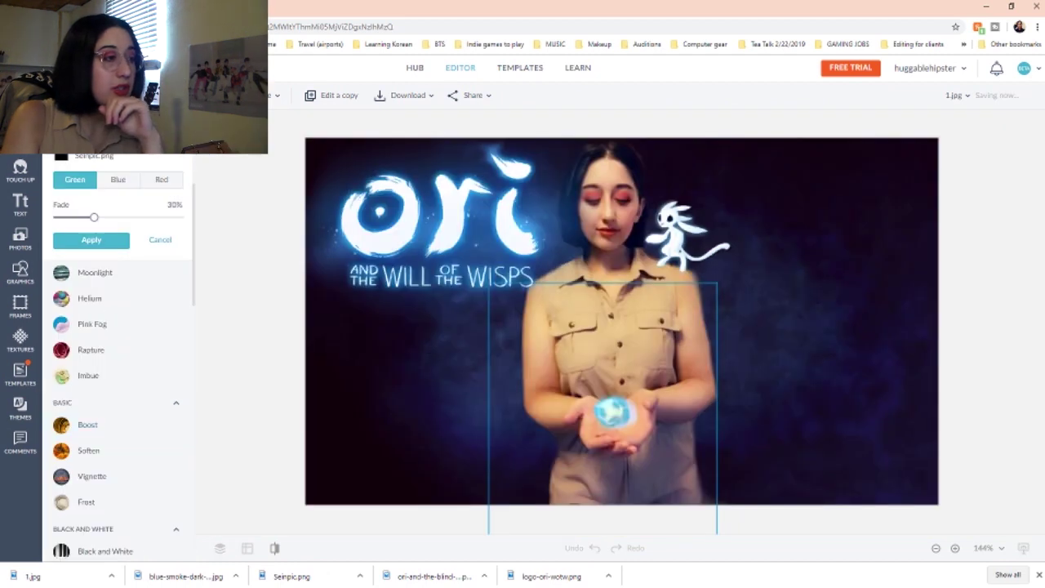
{"action": "left_click", "coordinate": [91, 240]}
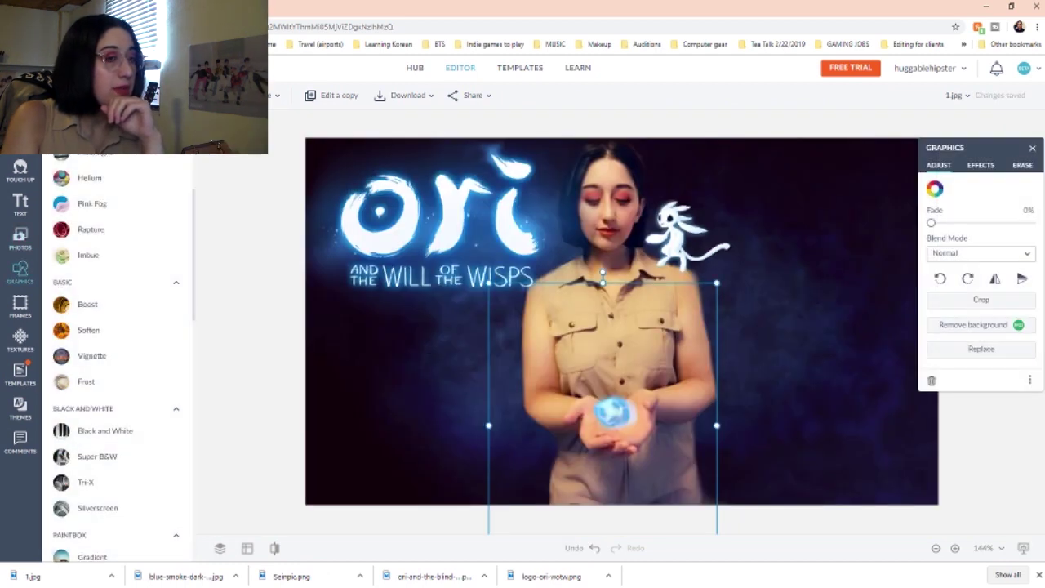
Step: Add the glowing blue orb picture on the black background from the computer as a new graphic
{"action": "left_click", "coordinate": [19, 272]}
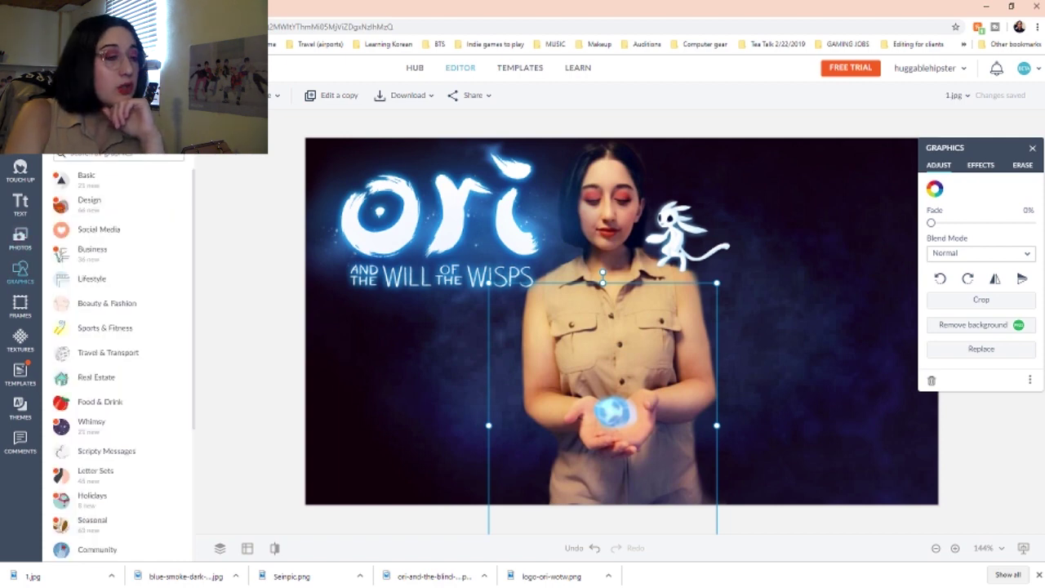
{"action": "left_click", "coordinate": [118, 132]}
{"action": "left_click", "coordinate": [104, 172]}
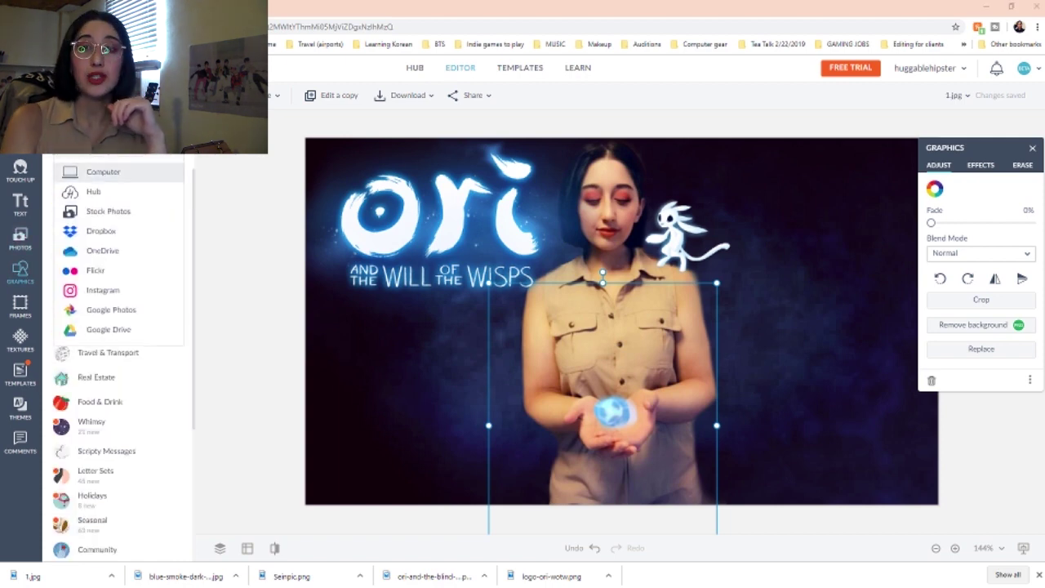
{"action": "left_click", "coordinate": [103, 171]}
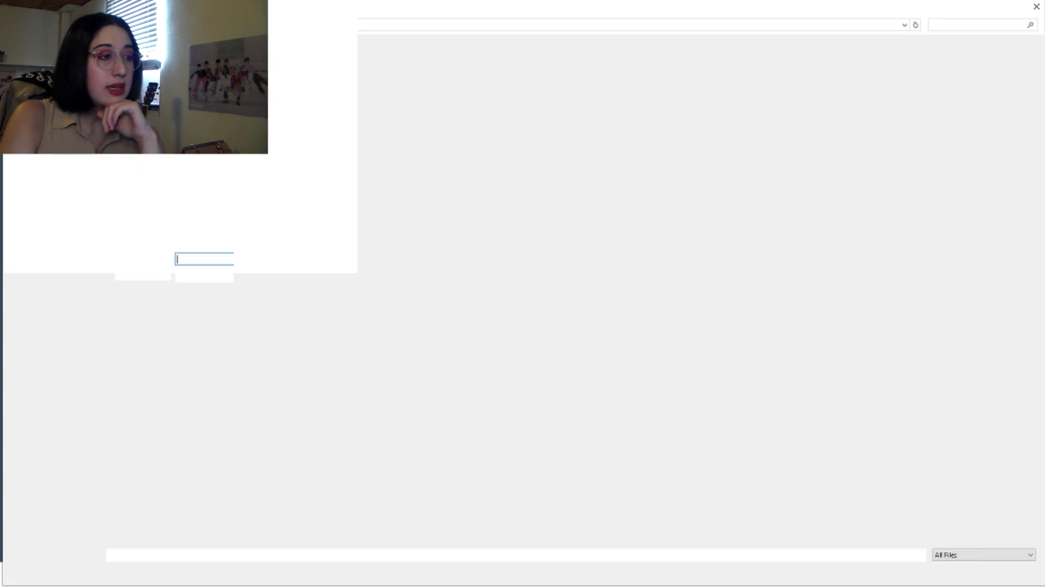
{"action": "double_click", "coordinate": [204, 231]}
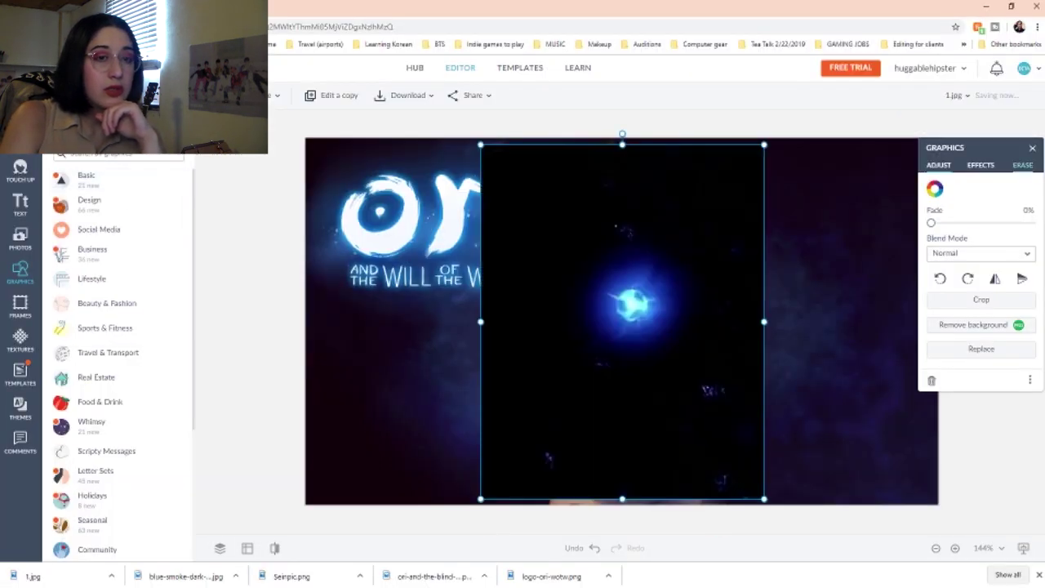
Step: Erase the black background around the new orb graphic with an enlarged eraser
{"action": "left_click", "coordinate": [1023, 165]}
{"action": "left_click_drag", "start_coordinate": [934, 222], "coordinate": [963, 222]}
{"action": "mouse_move", "coordinate": [755, 172]}
{"action": "left_mouse_down"}
{"action": "mouse_move", "coordinate": [561, 130]}
{"action": "mouse_move", "coordinate": [507, 152]}
{"action": "mouse_move", "coordinate": [471, 361]}
{"action": "mouse_move", "coordinate": [486, 461]}
{"action": "mouse_move", "coordinate": [603, 478]}
{"action": "mouse_move", "coordinate": [707, 476]}
{"action": "mouse_move", "coordinate": [741, 472]}
{"action": "mouse_move", "coordinate": [759, 390]}
{"action": "mouse_move", "coordinate": [748, 349]}
{"action": "mouse_move", "coordinate": [762, 272]}
{"action": "mouse_move", "coordinate": [747, 238]}
{"action": "mouse_move", "coordinate": [661, 188]}
{"action": "mouse_move", "coordinate": [573, 183]}
{"action": "left_mouse_up"}
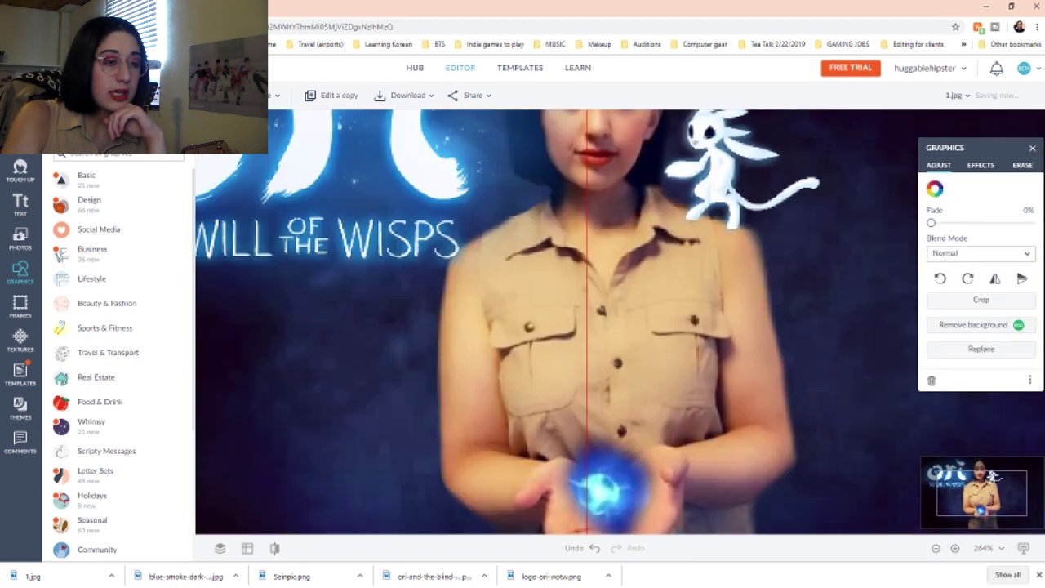
Step: Position the new orb over the existing orb in the woman's cupped hands
{"action": "mouse_move", "coordinate": [605, 492]}
{"action": "left_mouse_down"}
{"action": "mouse_move", "coordinate": [620, 489]}
{"action": "mouse_move", "coordinate": [602, 488]}
{"action": "left_mouse_up"}
{"action": "scroll", "coordinate": [602, 488], "scroll_direction": "down", "scroll_amount": 1}
{"action": "scroll", "coordinate": [602, 487], "scroll_direction": "down", "scroll_amount": 2}
{"action": "left_click_drag", "start_coordinate": [825, 425], "coordinate": [820, 287]}
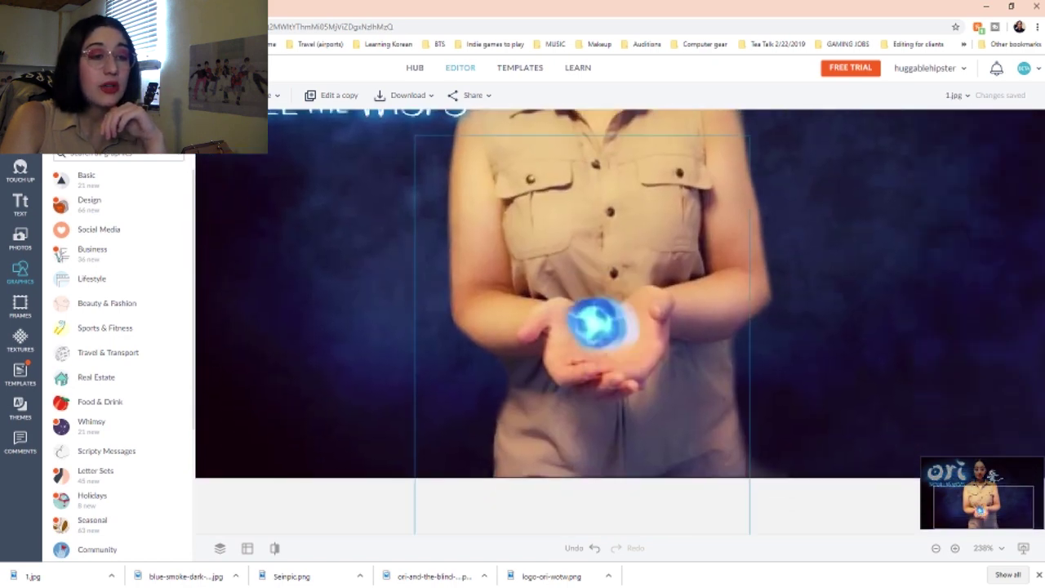
Step: Select the orb in the woman's hands and open its eraser settings and its effects
{"action": "left_click", "coordinate": [601, 327]}
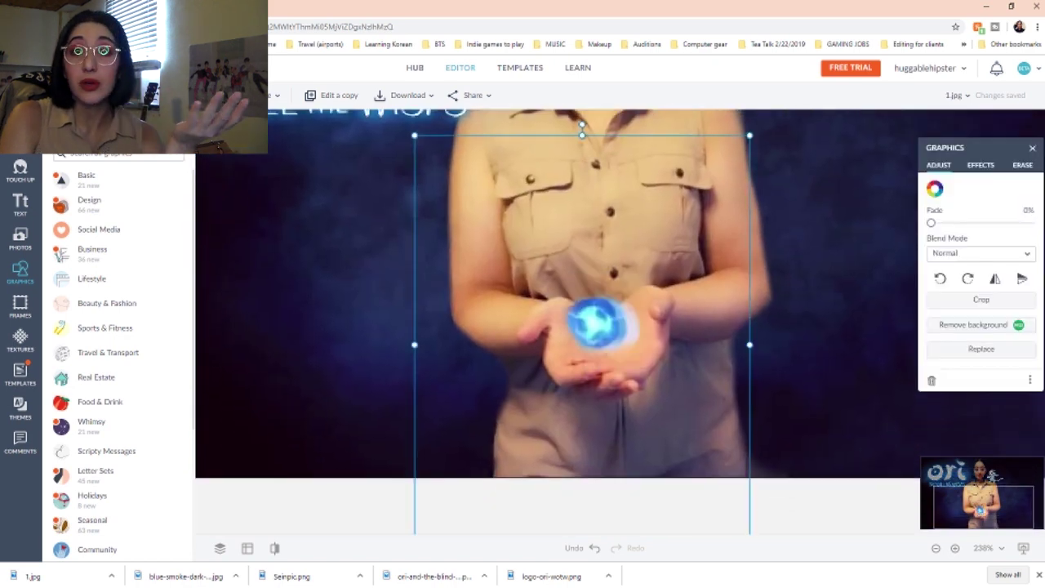
{"action": "left_click", "coordinate": [1023, 165]}
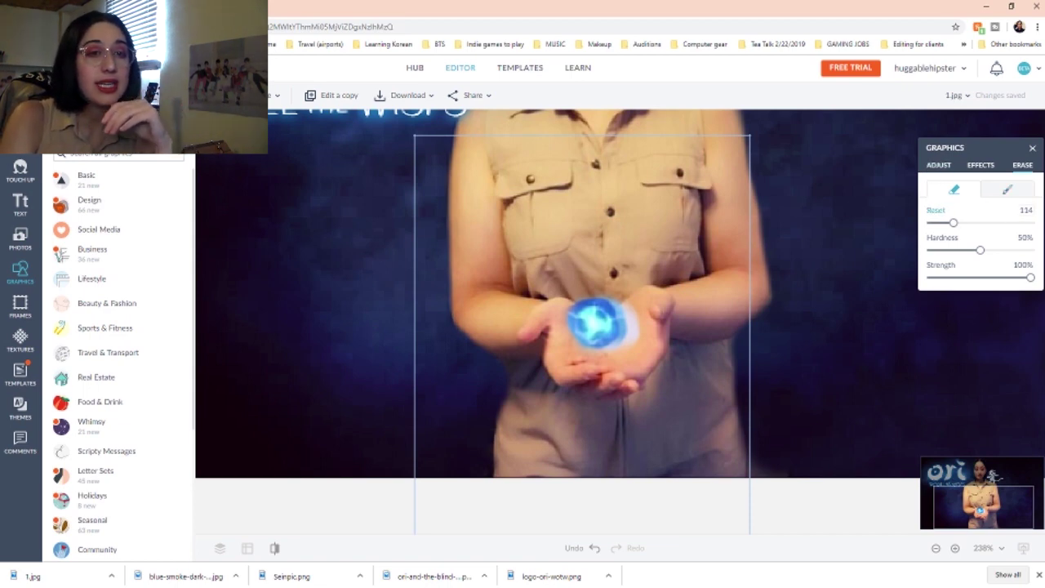
{"action": "left_click", "coordinate": [981, 165]}
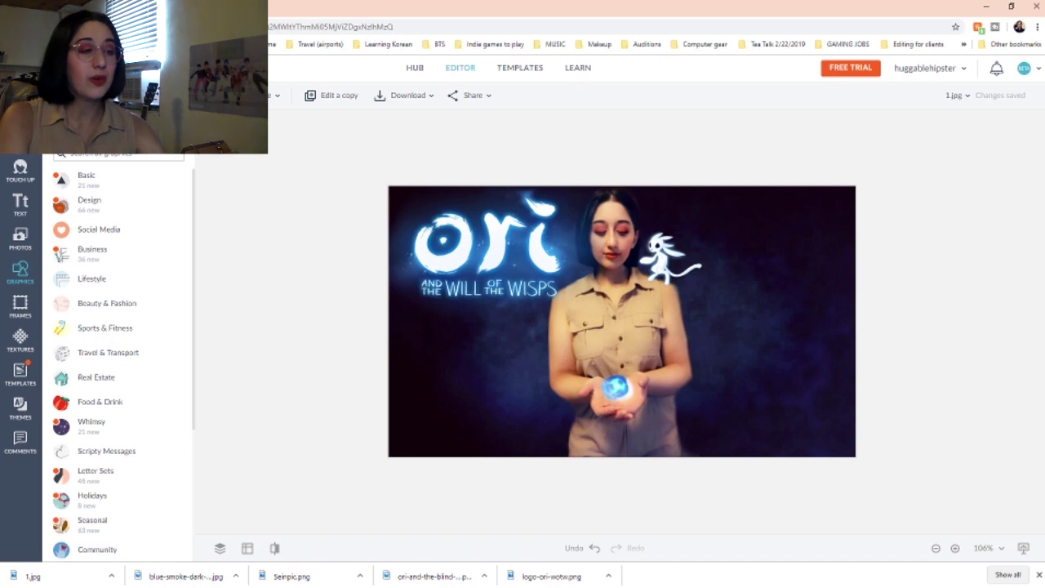
Step: Switch to Snipping Tool and capture a new rectangular snip of the finished composite
{"action": "mouse_move", "coordinate": [310, 585]}
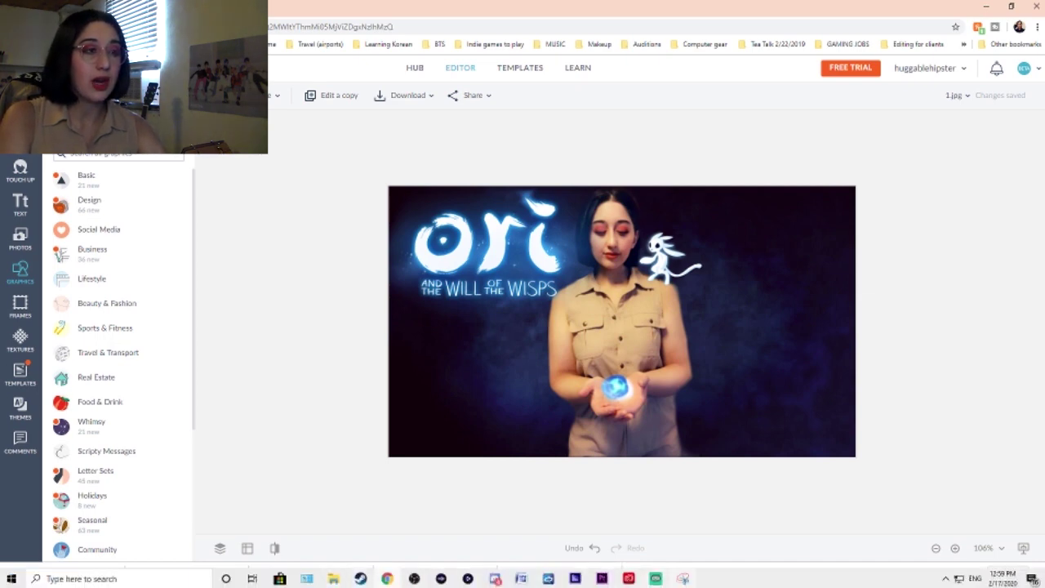
{"action": "left_click", "coordinate": [683, 578]}
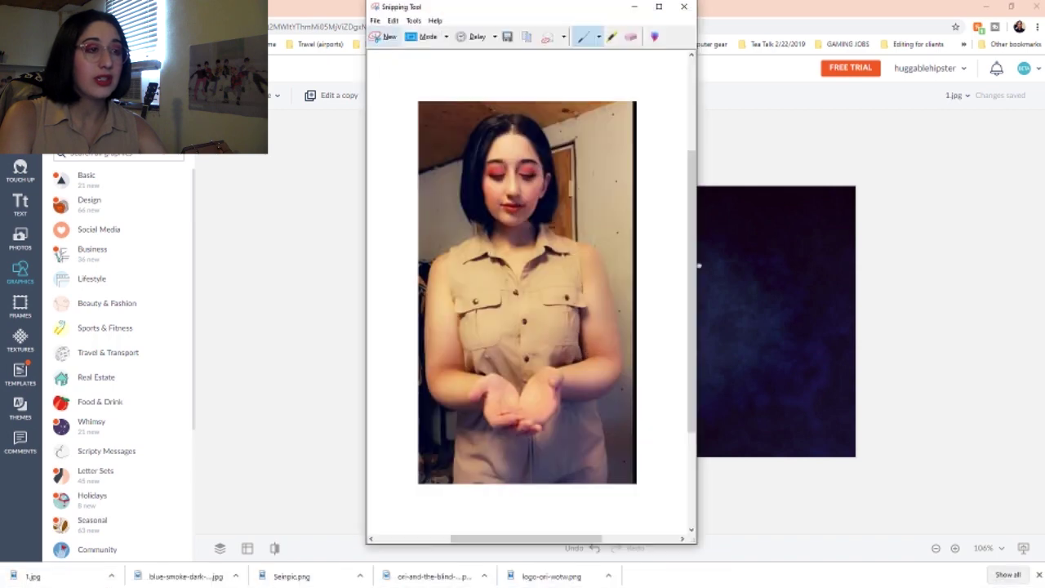
{"action": "left_click", "coordinate": [384, 36]}
{"action": "left_click_drag", "start_coordinate": [392, 187], "coordinate": [850, 455]}
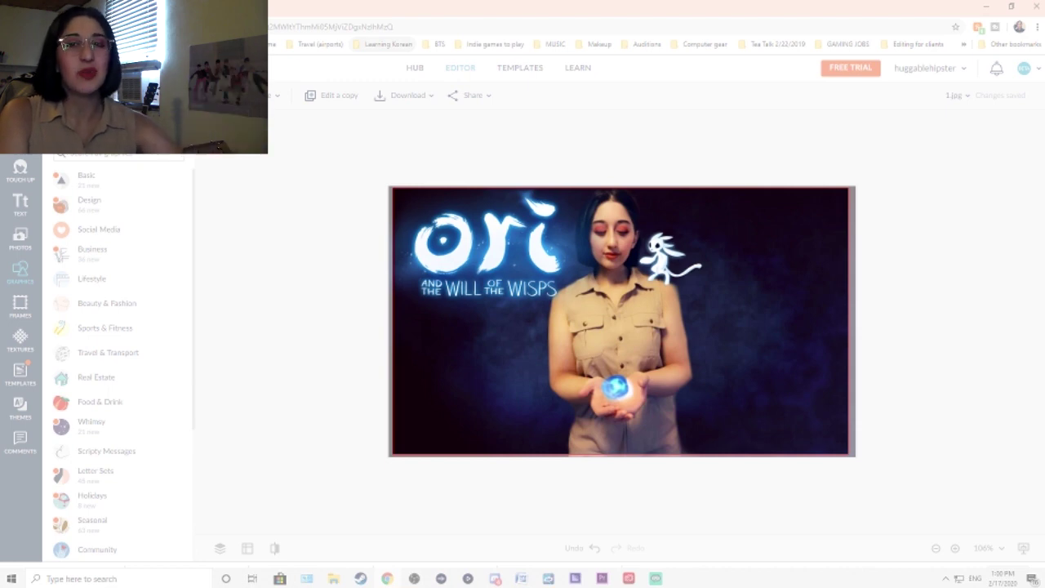
{"action": "left_click_drag", "start_coordinate": [393, 188], "coordinate": [849, 455]}
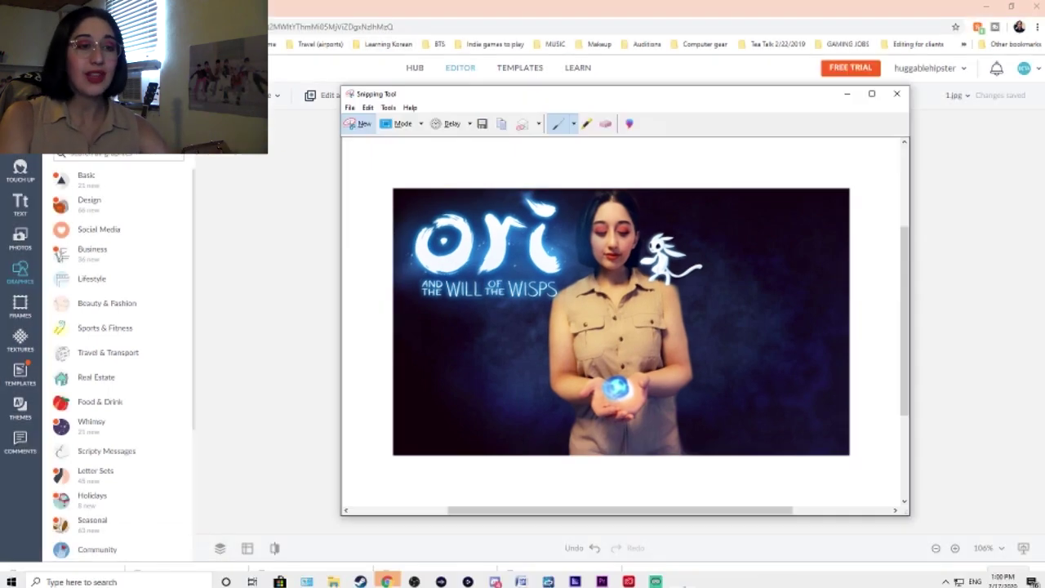